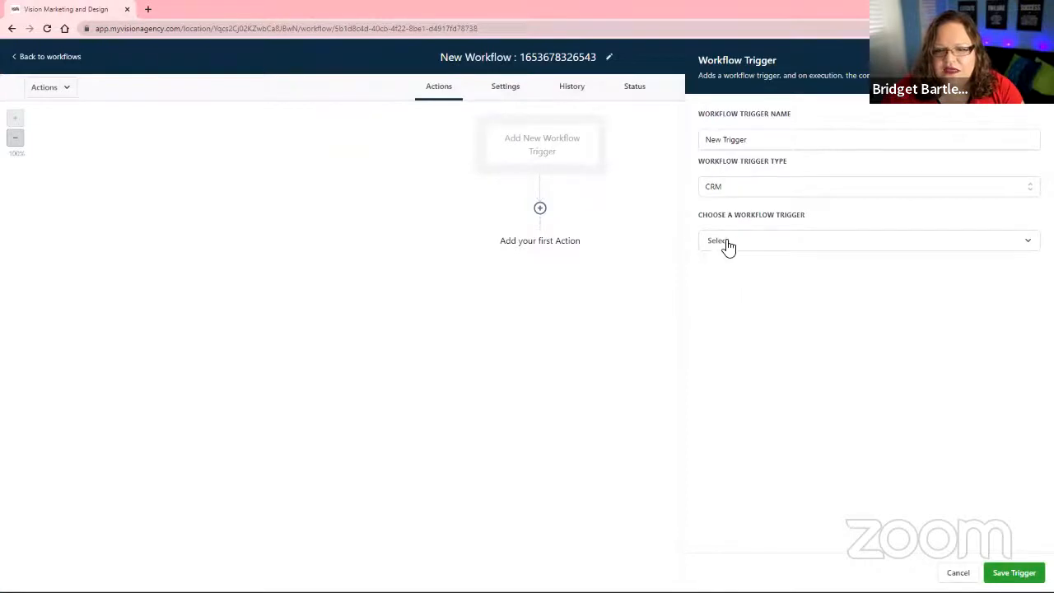
- Choose Opportunity status changed as the trigger of the new workflow
scroll(752, 358, down, 3)
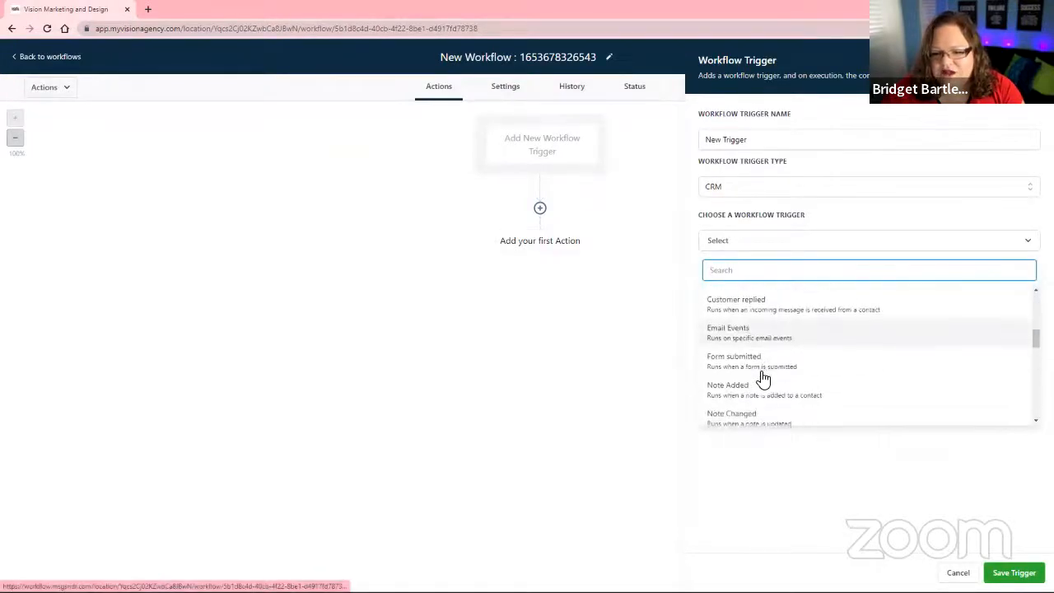
scroll(779, 393, down, 1)
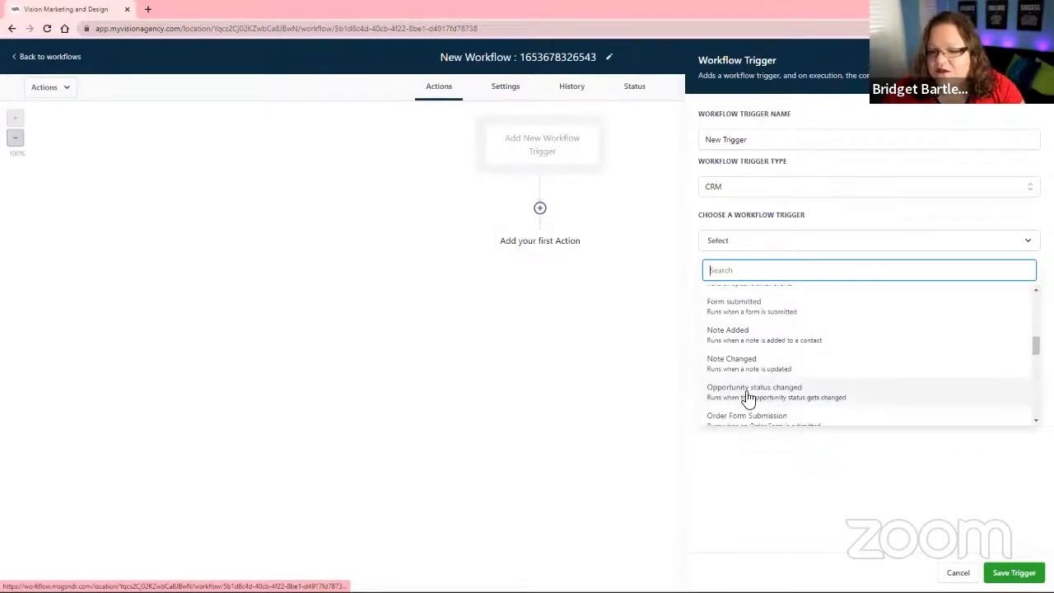
click(759, 394)
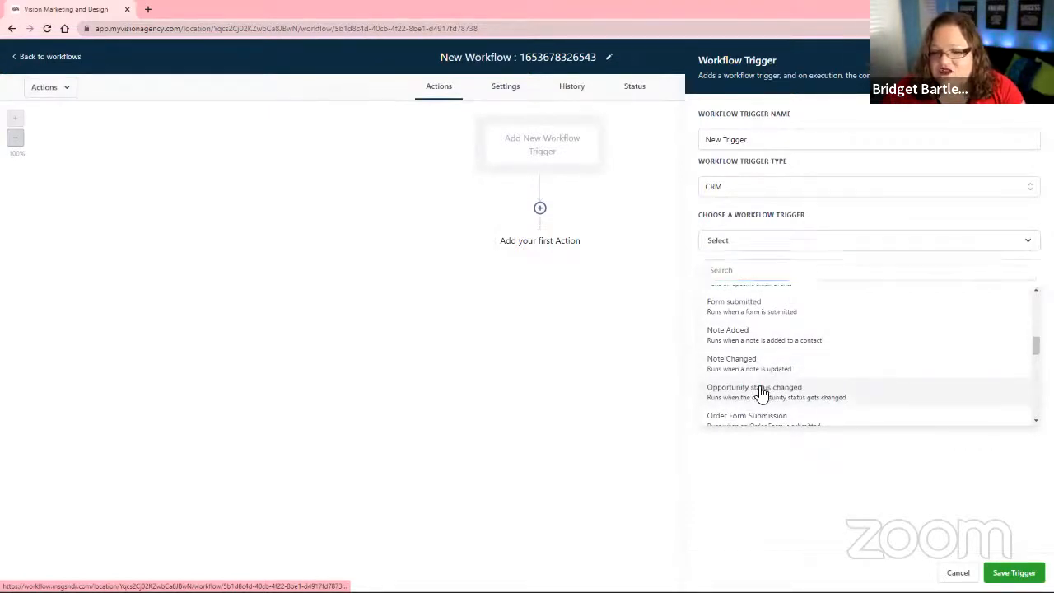
- Filter the opportunity trigger to the Lead Gen/ Booking Pipeline using an In pipeline condition
click(717, 280)
click(747, 292)
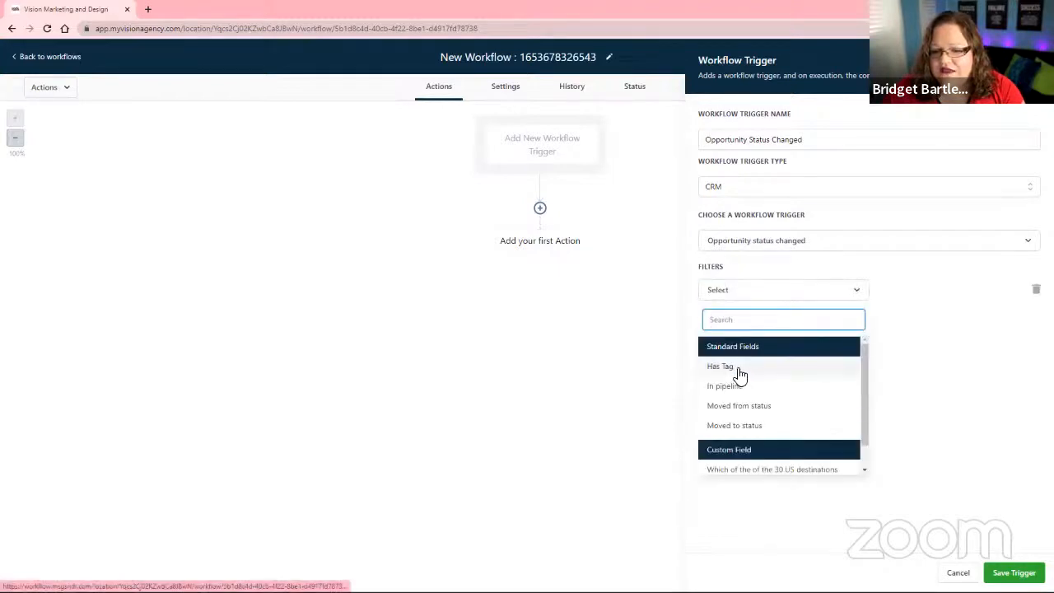
click(733, 387)
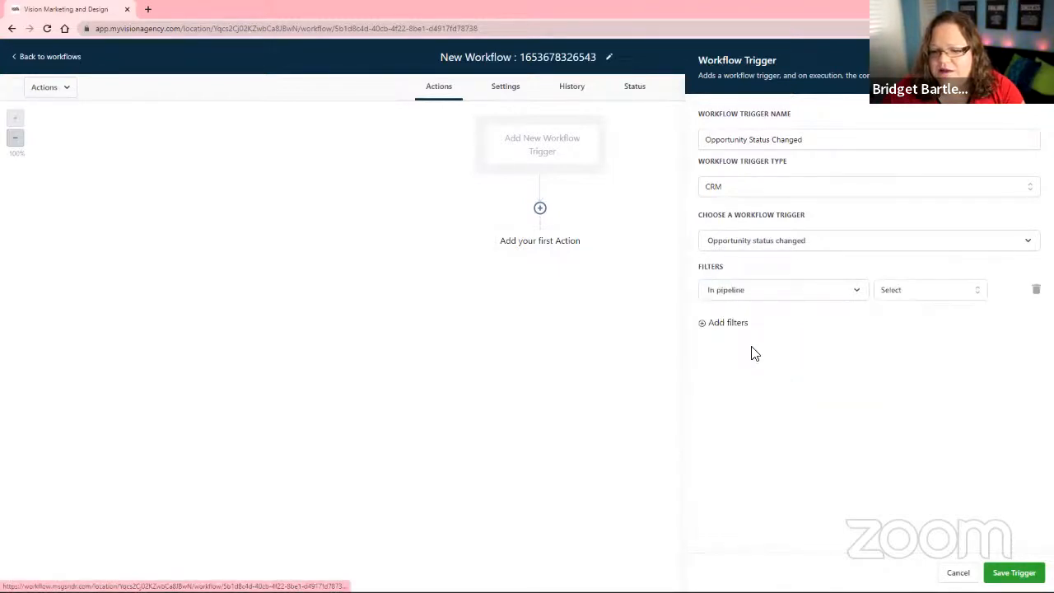
click(731, 295)
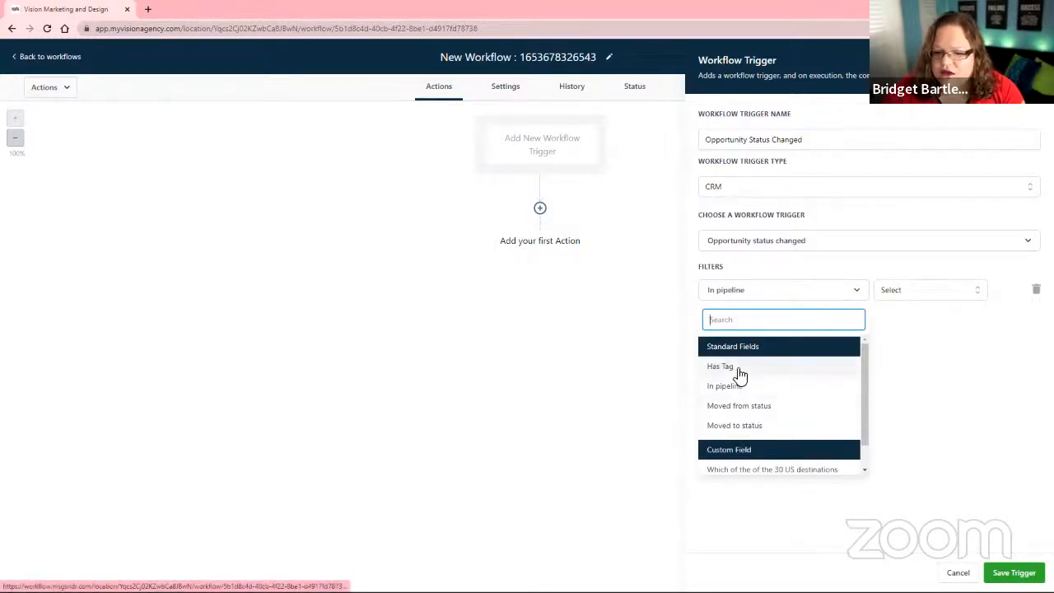
click(732, 387)
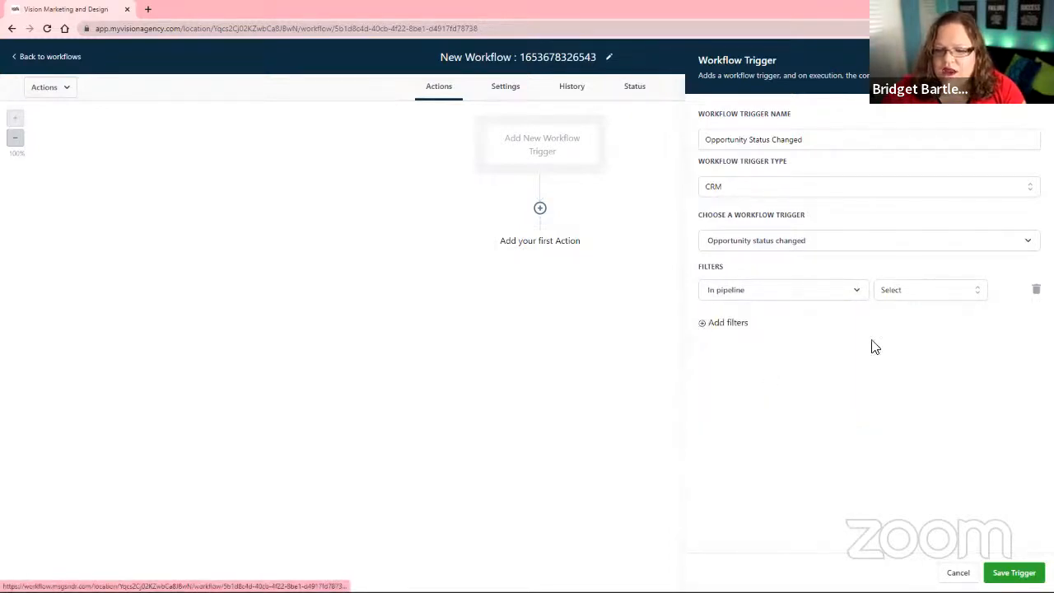
click(927, 291)
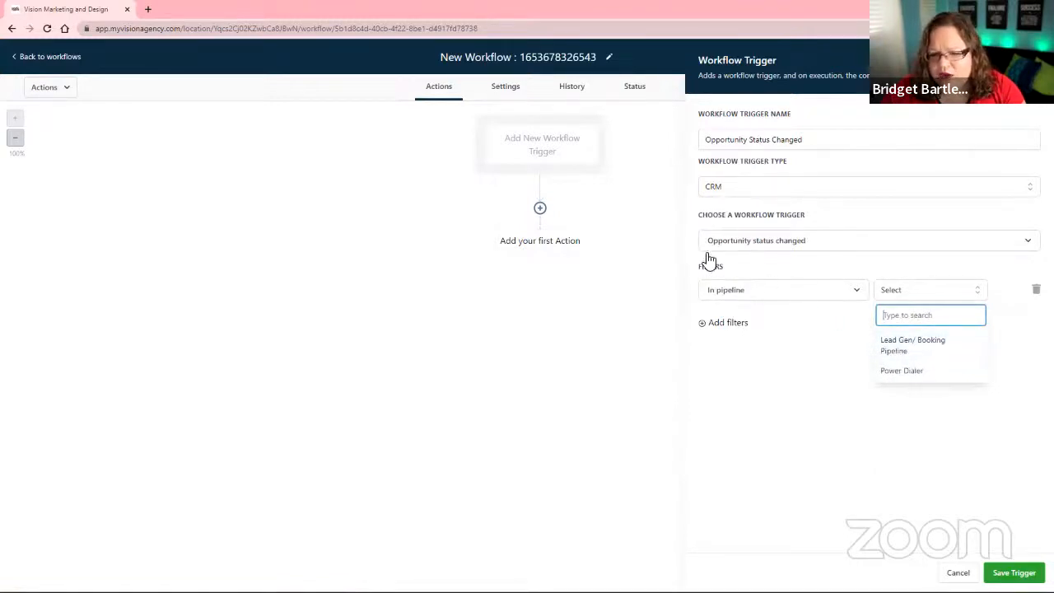
click(902, 349)
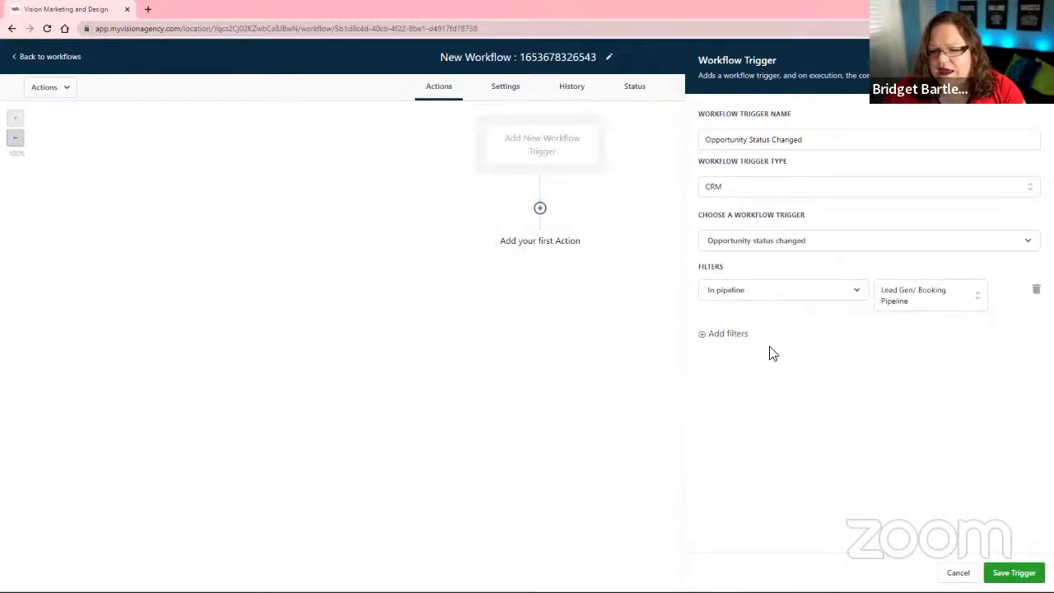
- Add a second trigger filter with Pipeline stage set to Booking Confirmed and close the trigger setup
click(728, 336)
click(732, 335)
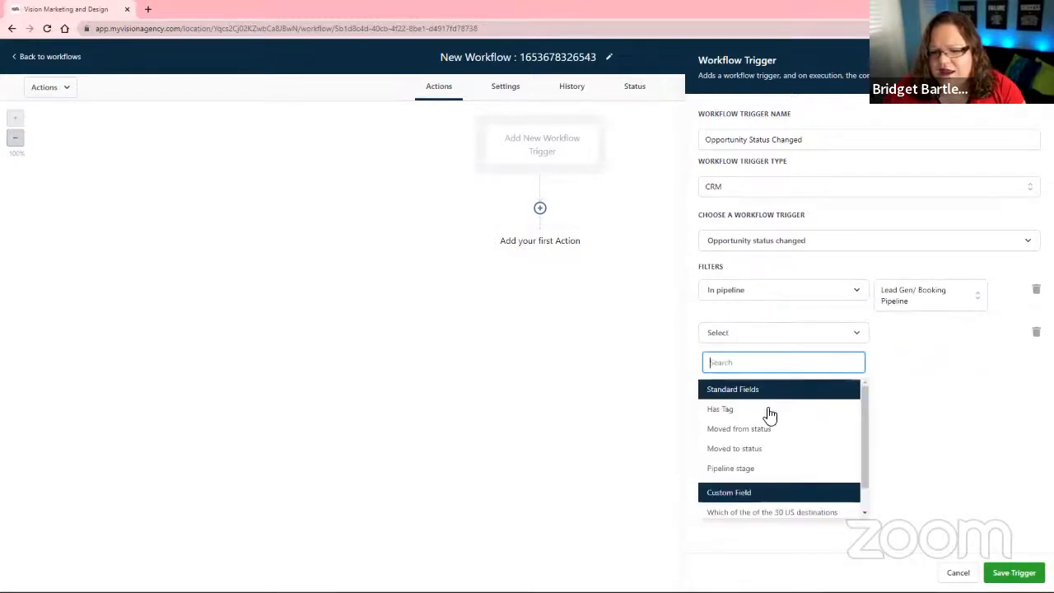
click(730, 468)
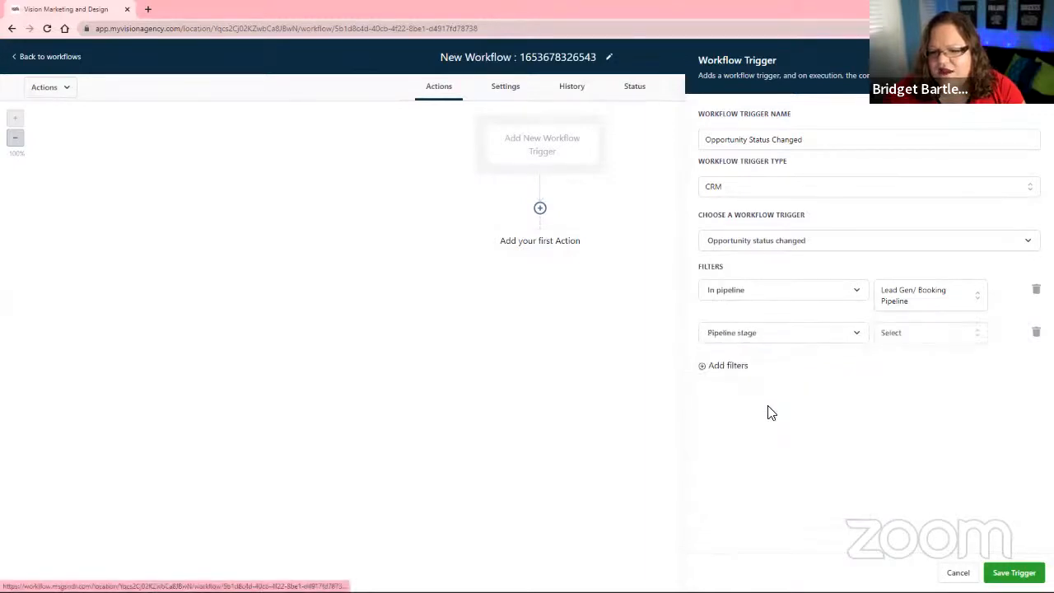
click(936, 334)
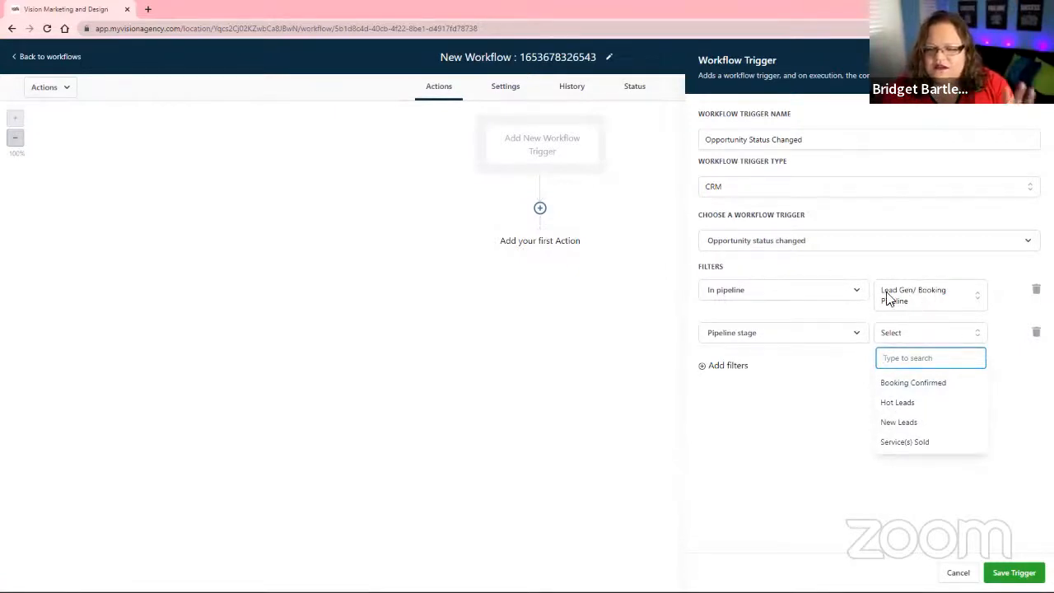
click(914, 383)
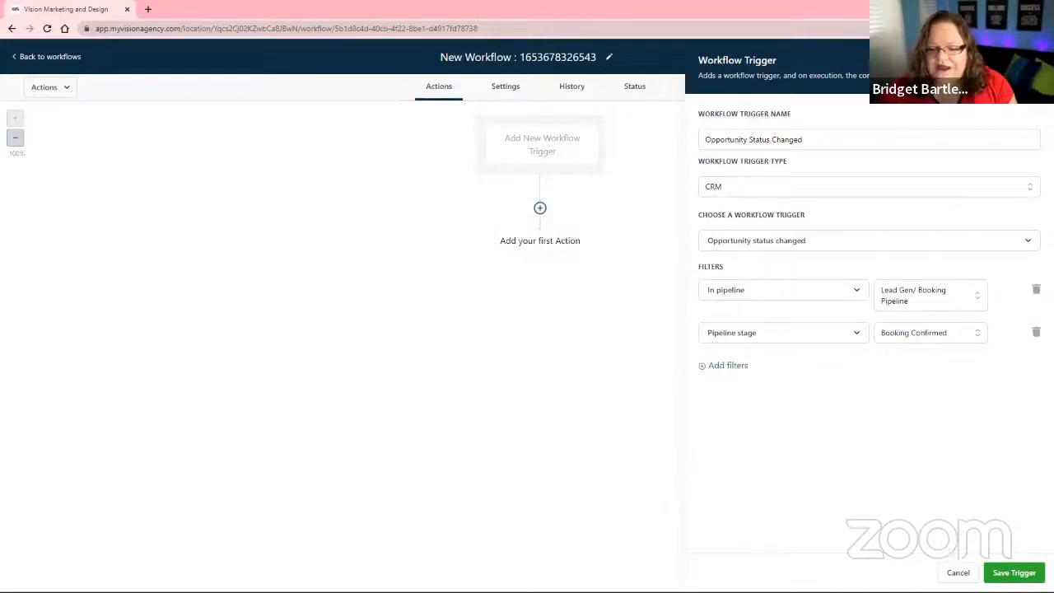
click(1014, 573)
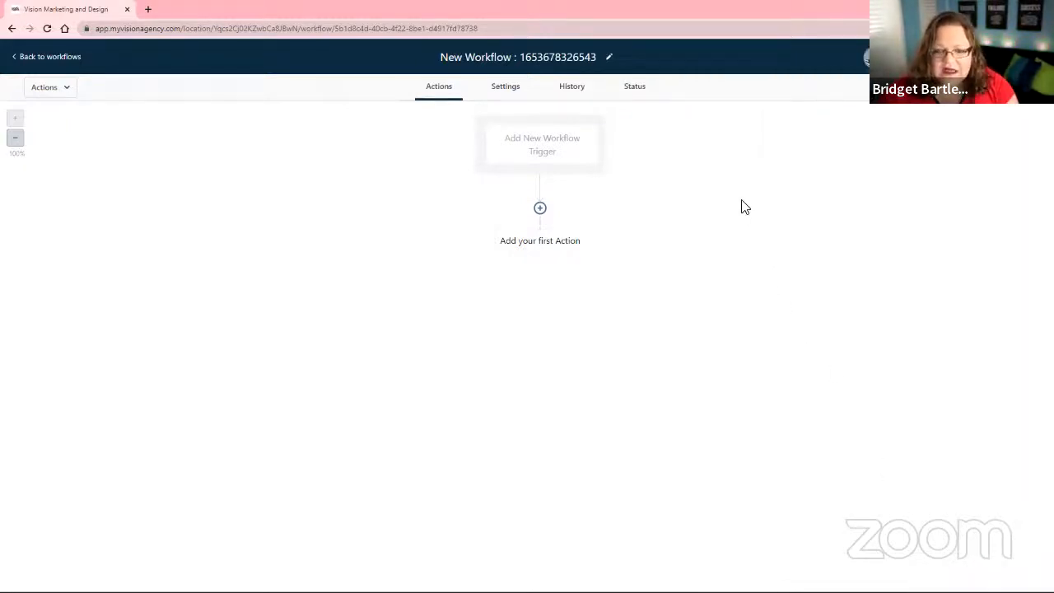
- Start another workflow trigger and choose Contact Tag as what sets it off
click(543, 146)
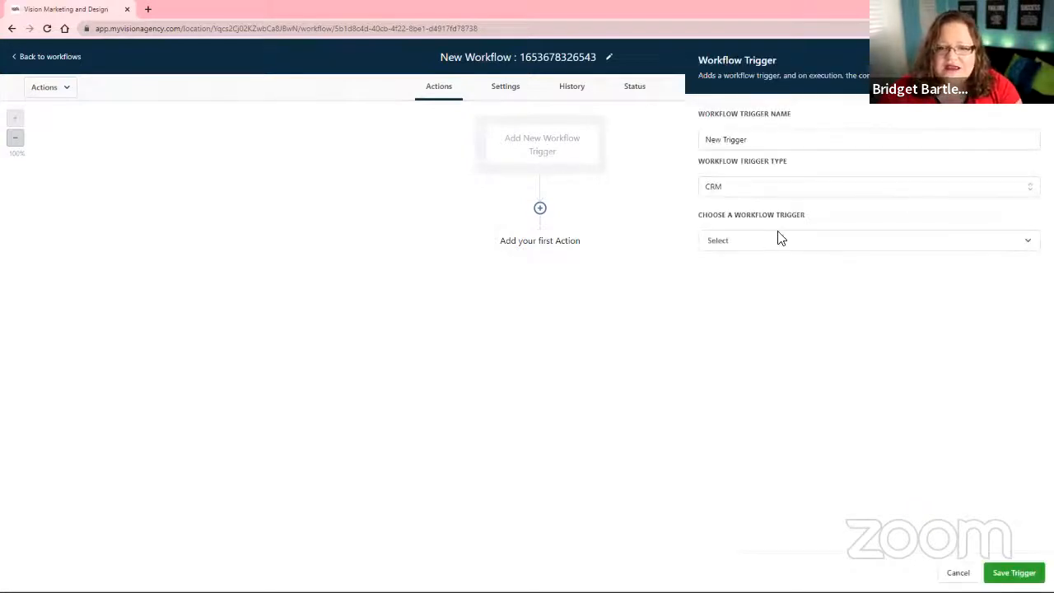
click(754, 256)
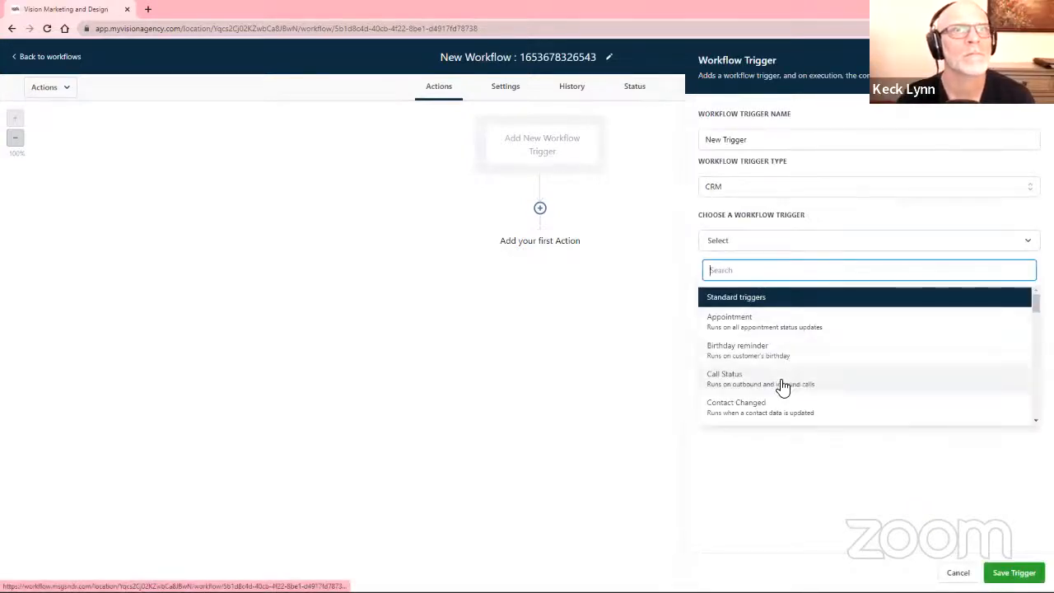
scroll(749, 379, down, 2)
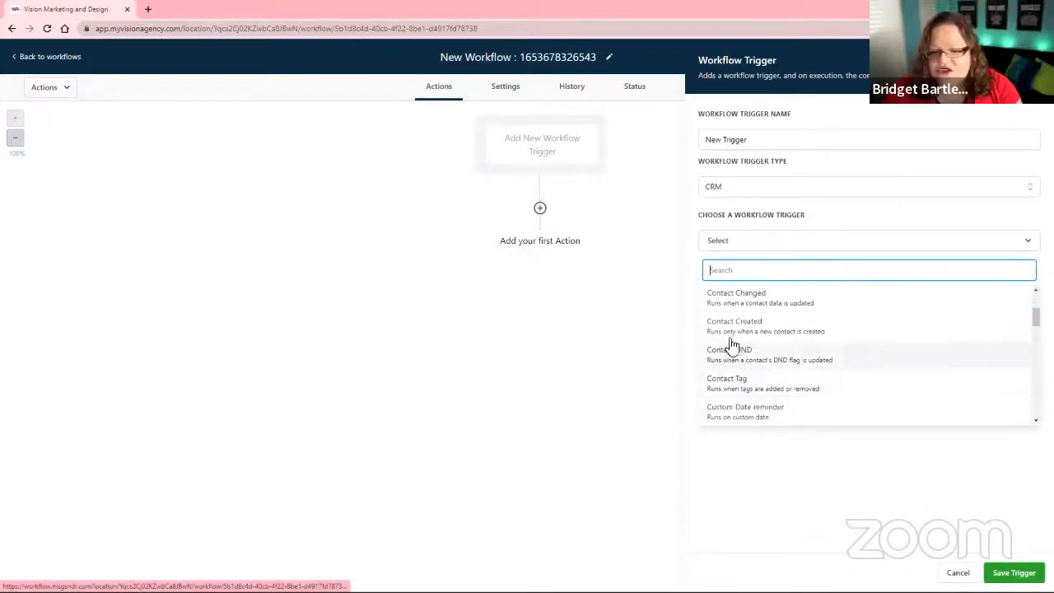
click(721, 383)
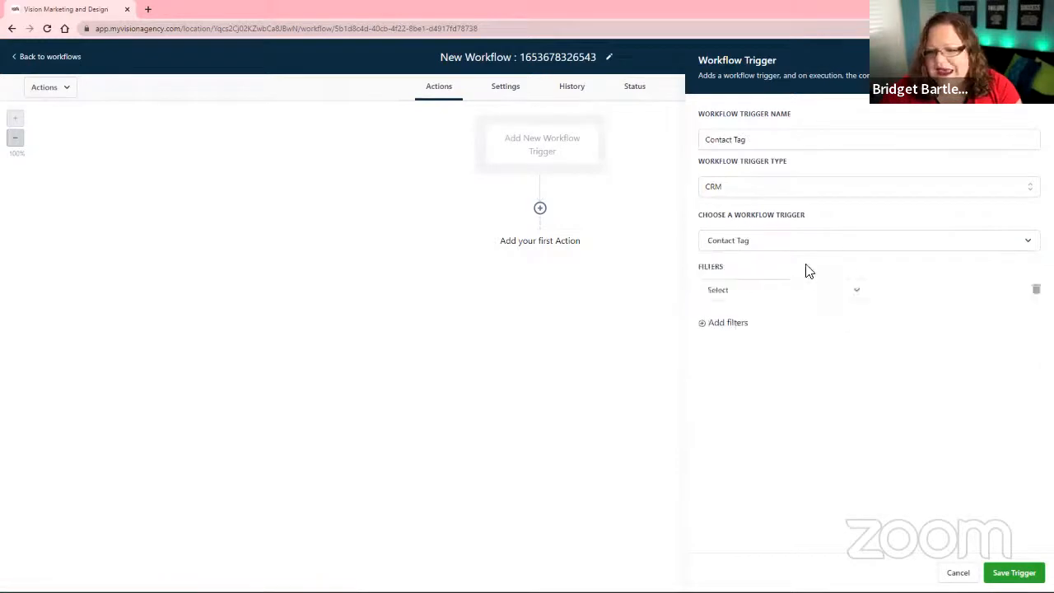
- Set the Contact Tag trigger's filter to Tag Added and browse the available tags
click(727, 295)
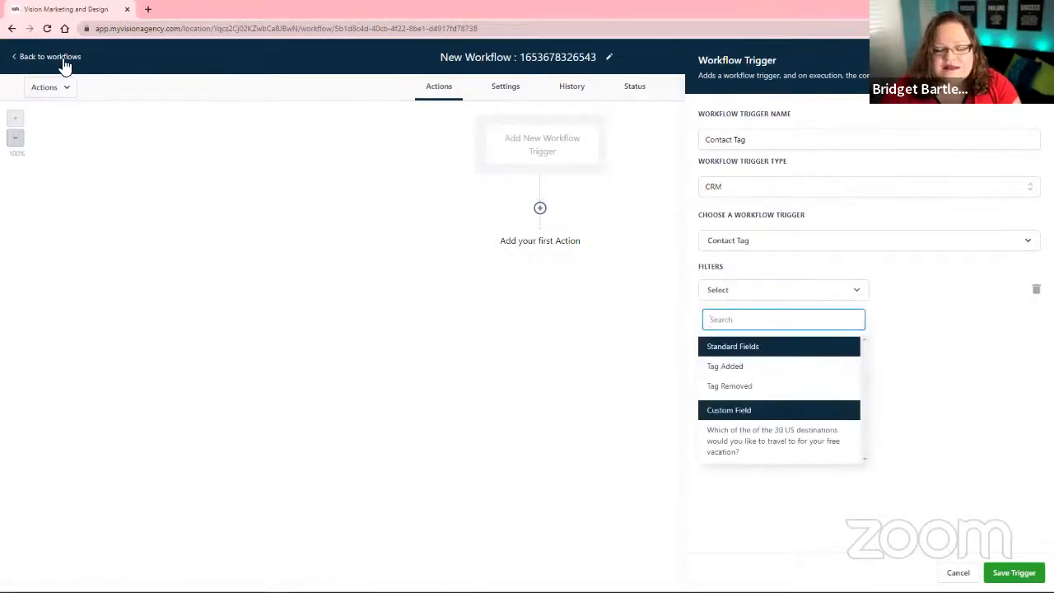
click(755, 367)
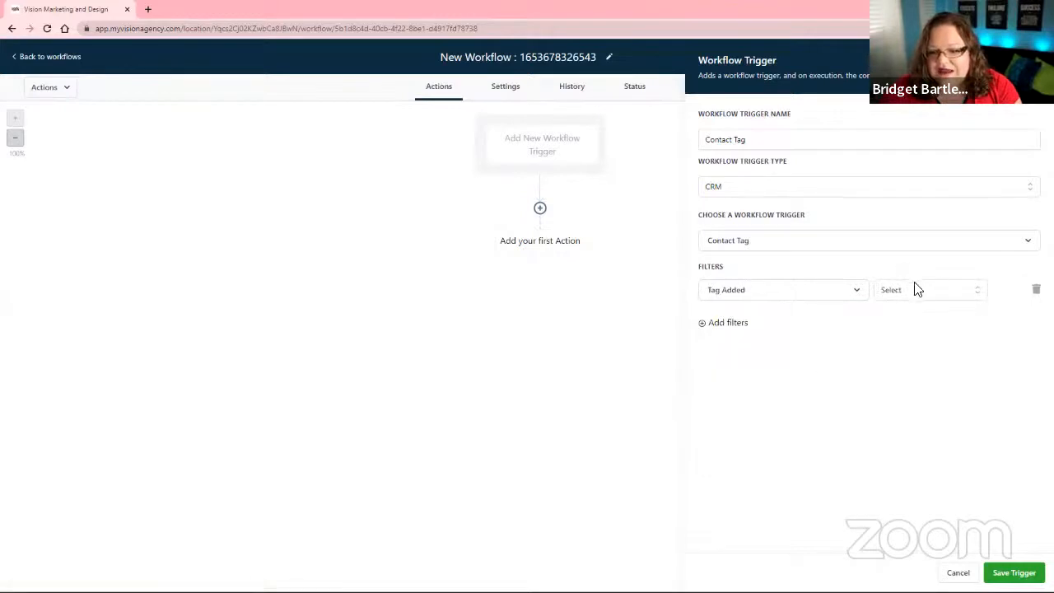
click(911, 293)
scroll(929, 399, down, 5)
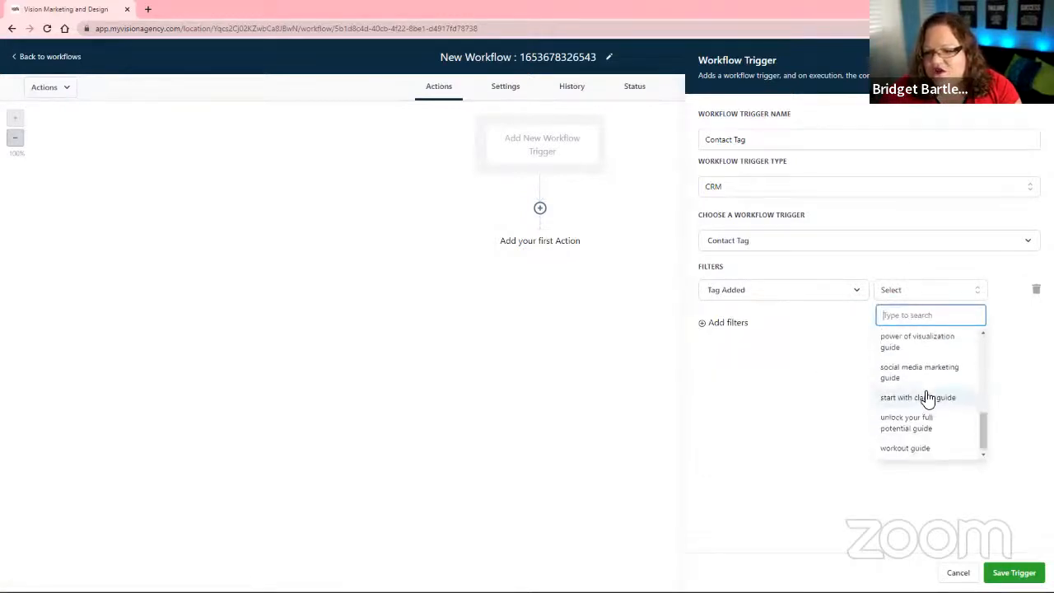
- Leave the workflow, view the tag list and new-tag form in the account settings, and exit the settings
click(45, 57)
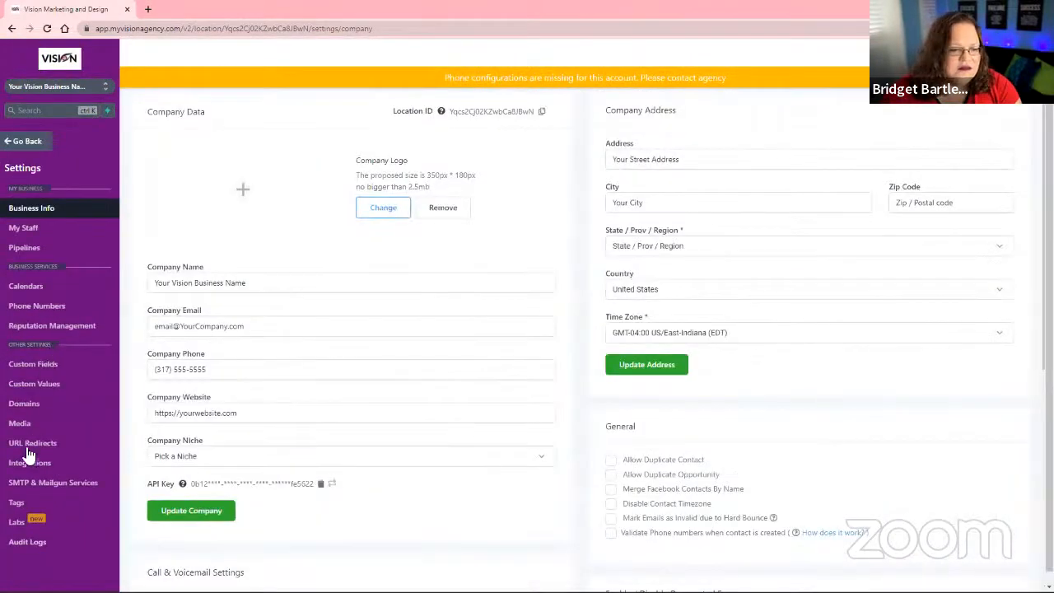
click(30, 502)
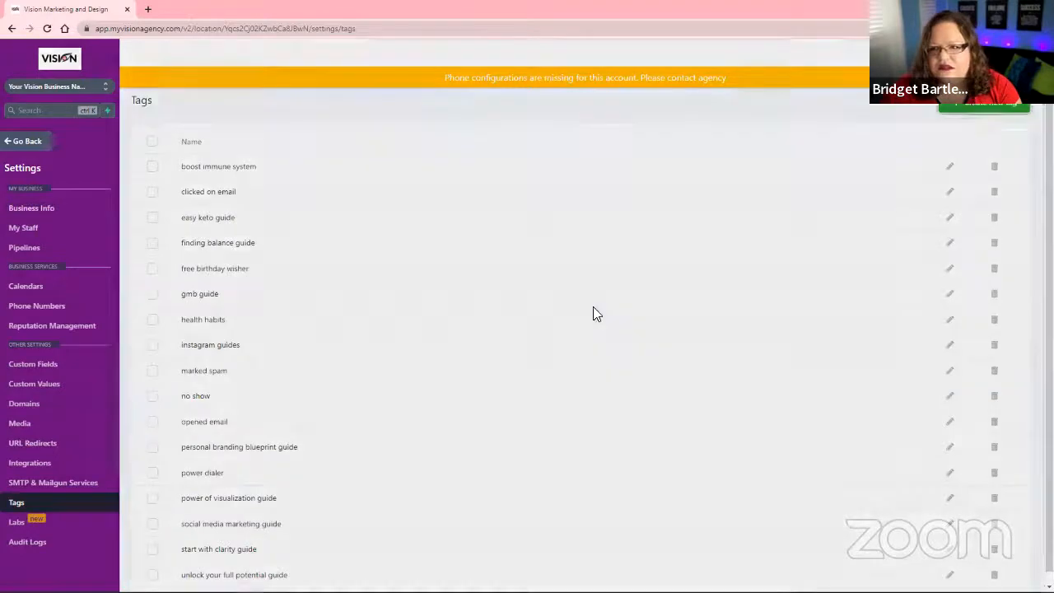
click(984, 106)
click(692, 77)
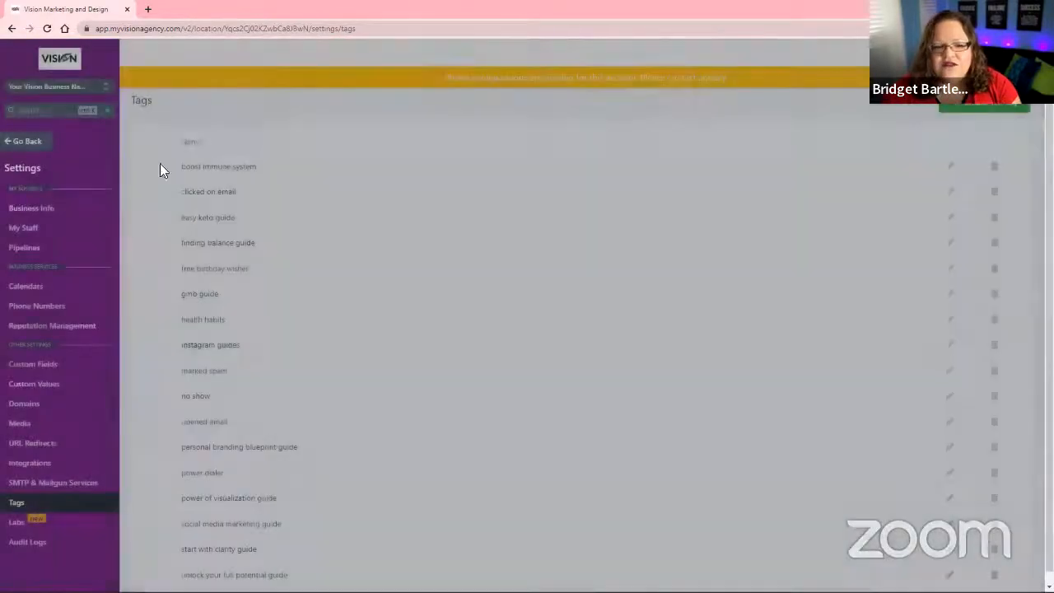
click(16, 141)
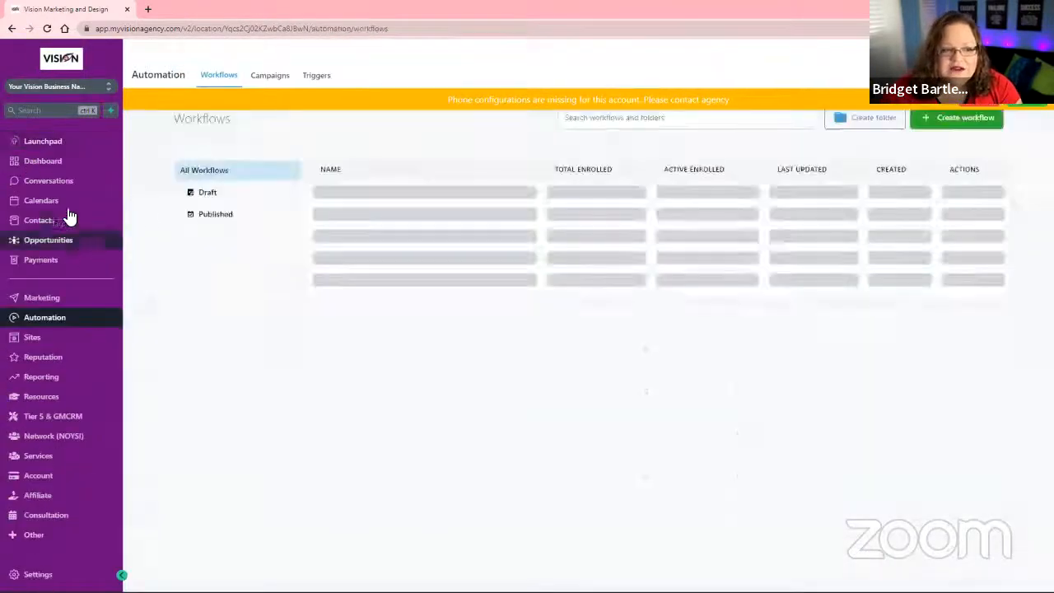
- Open the contact record behind the first Booking Confirmed opportunity and review its tags, DND options and campaign sections
click(47, 181)
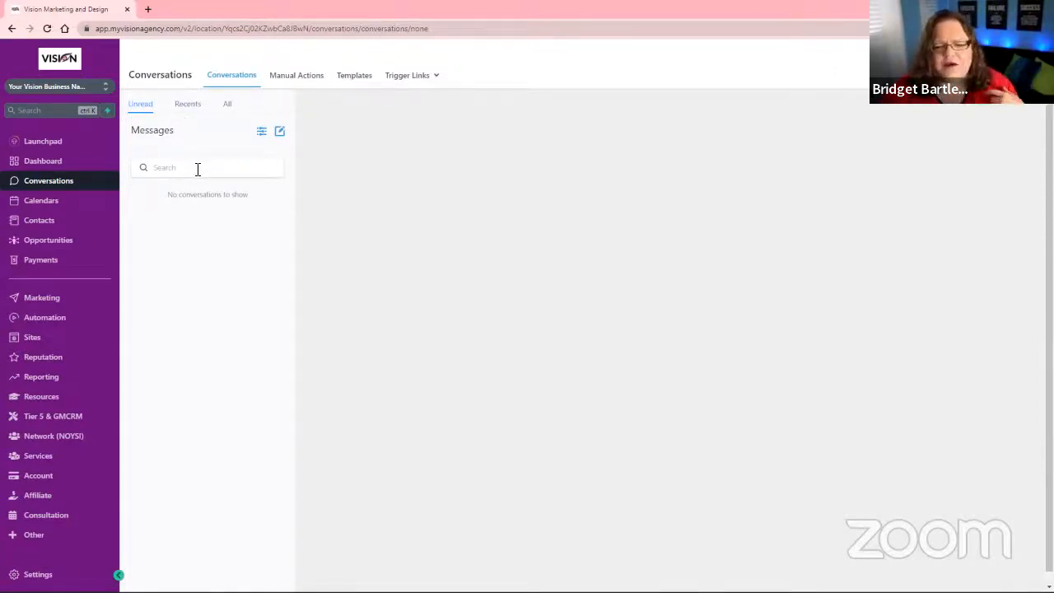
click(67, 244)
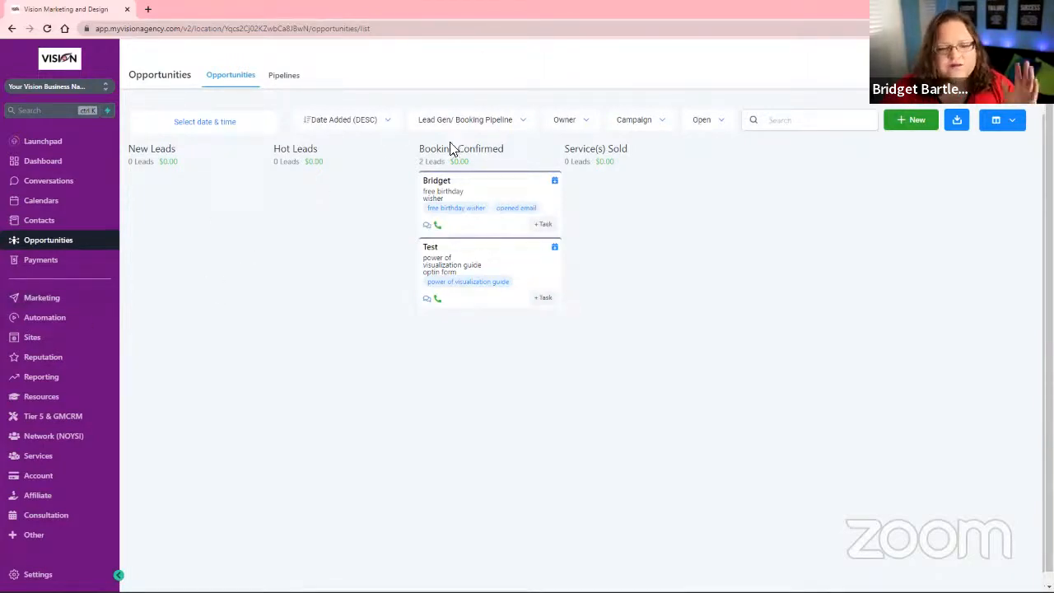
click(513, 188)
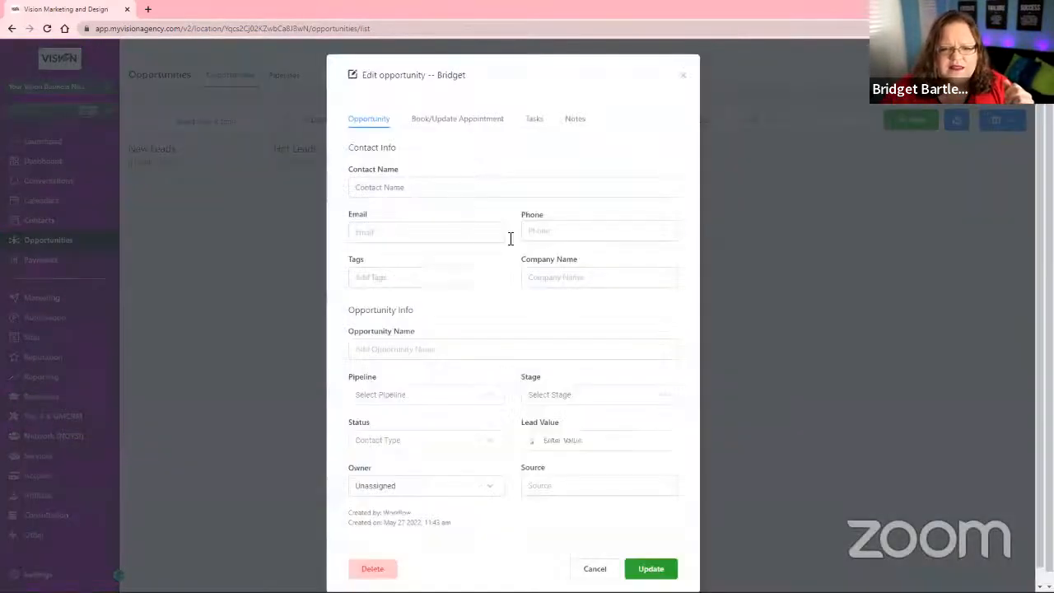
click(406, 149)
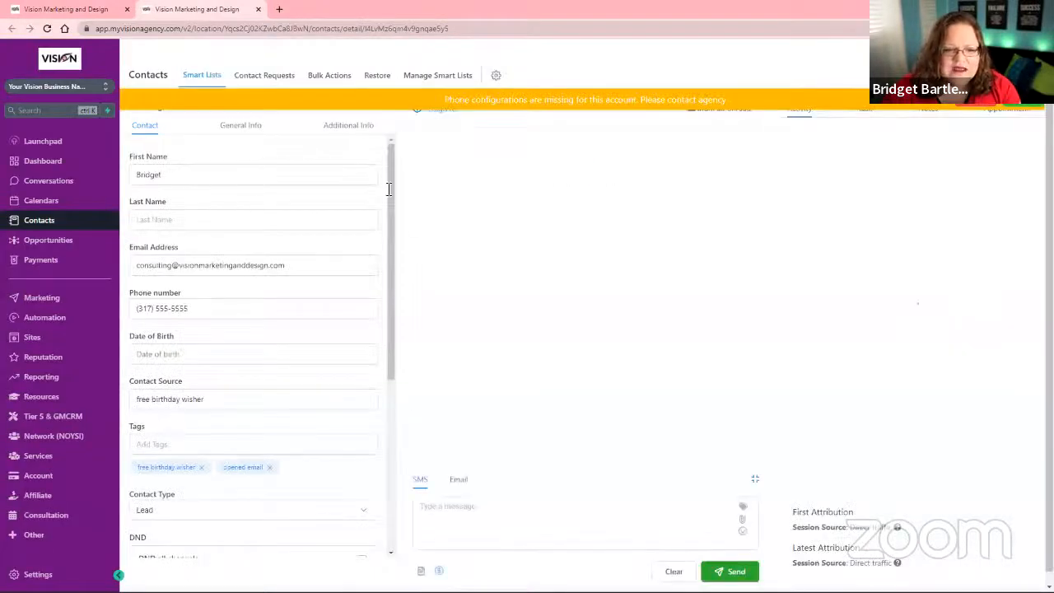
scroll(295, 316, down, 1)
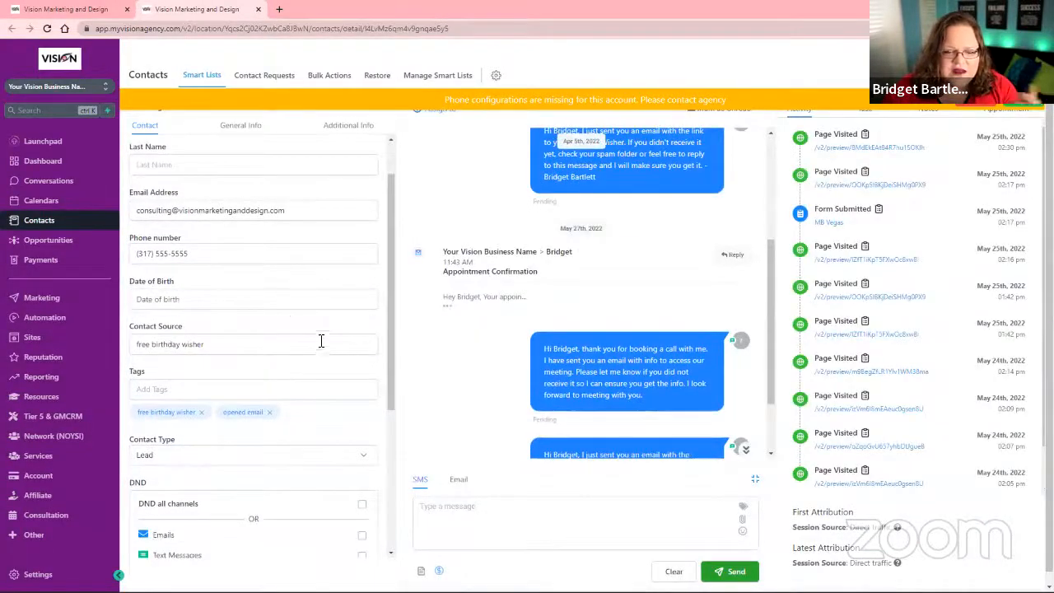
scroll(307, 354, down, 4)
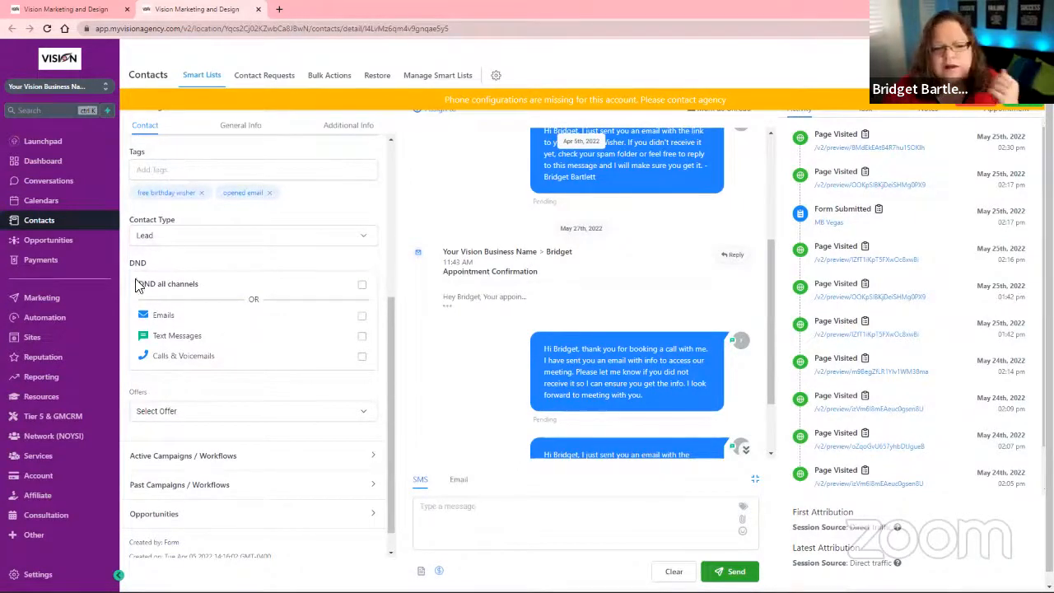
- Return to the automation workflows and reopen the unnamed new draft workflow created on May 27th
click(63, 321)
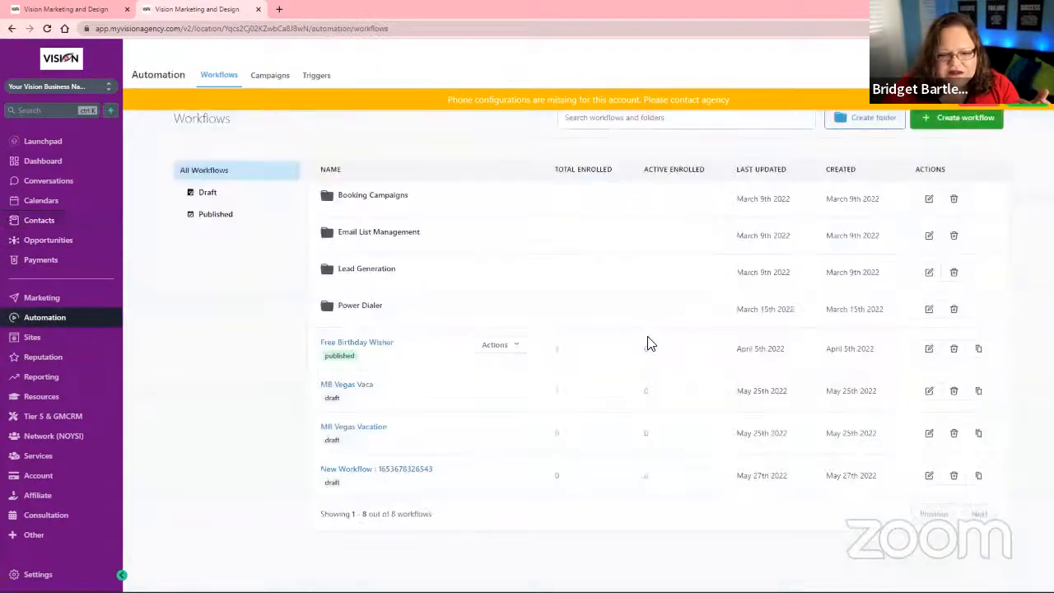
click(355, 474)
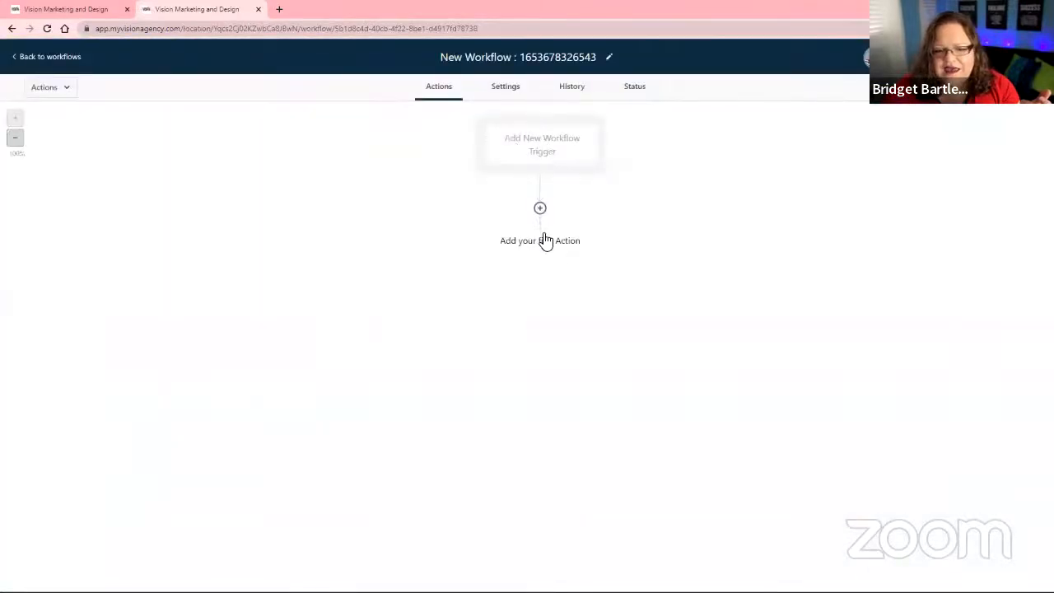
- Try to add a Send Email action with the subject "send" as the workflow's first action
click(540, 210)
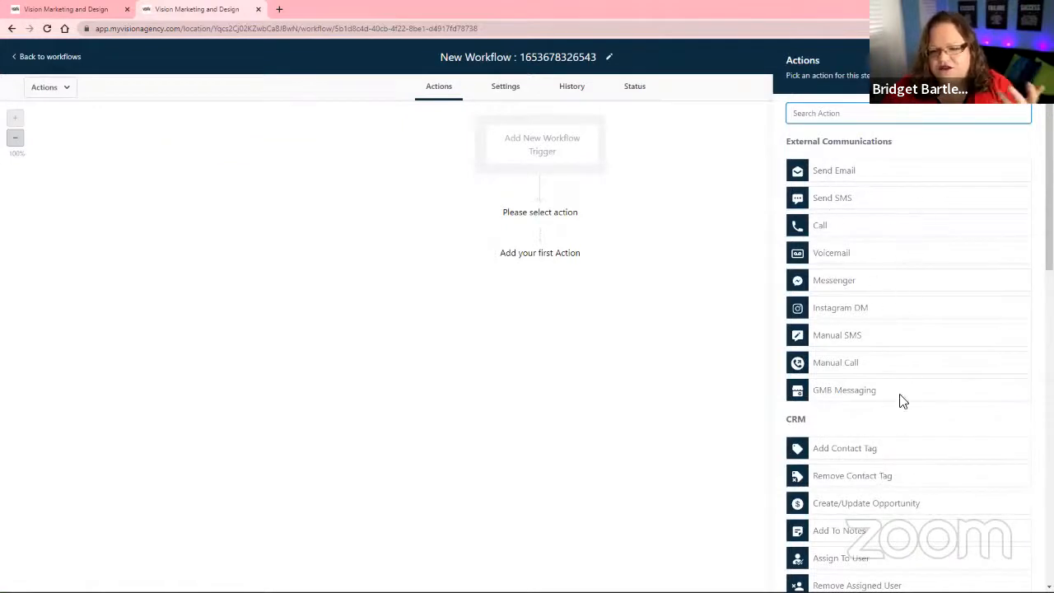
click(854, 178)
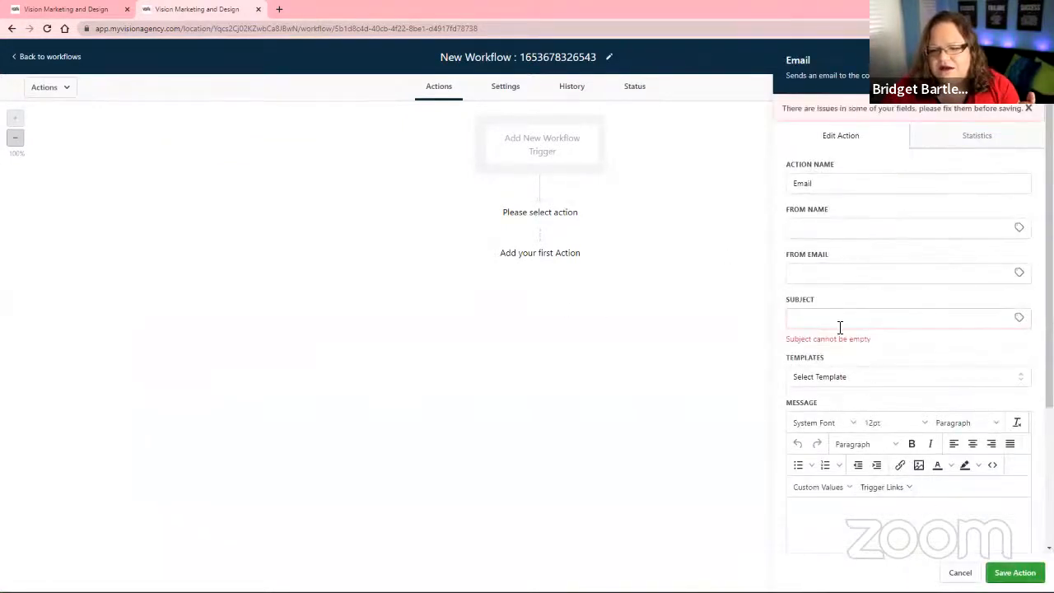
click(822, 321)
text(se)
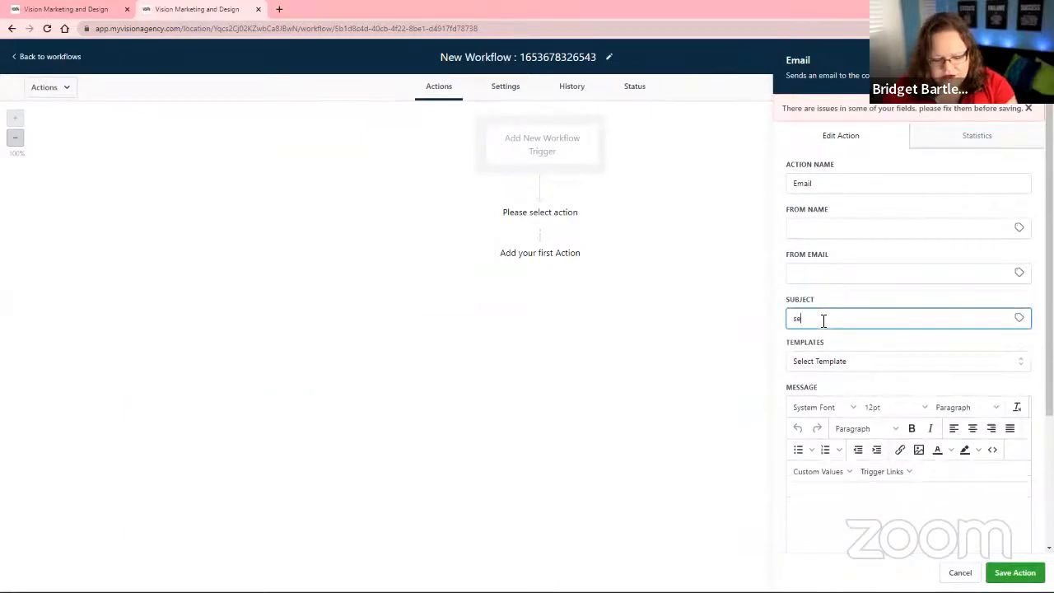
text(nd)
click(1014, 573)
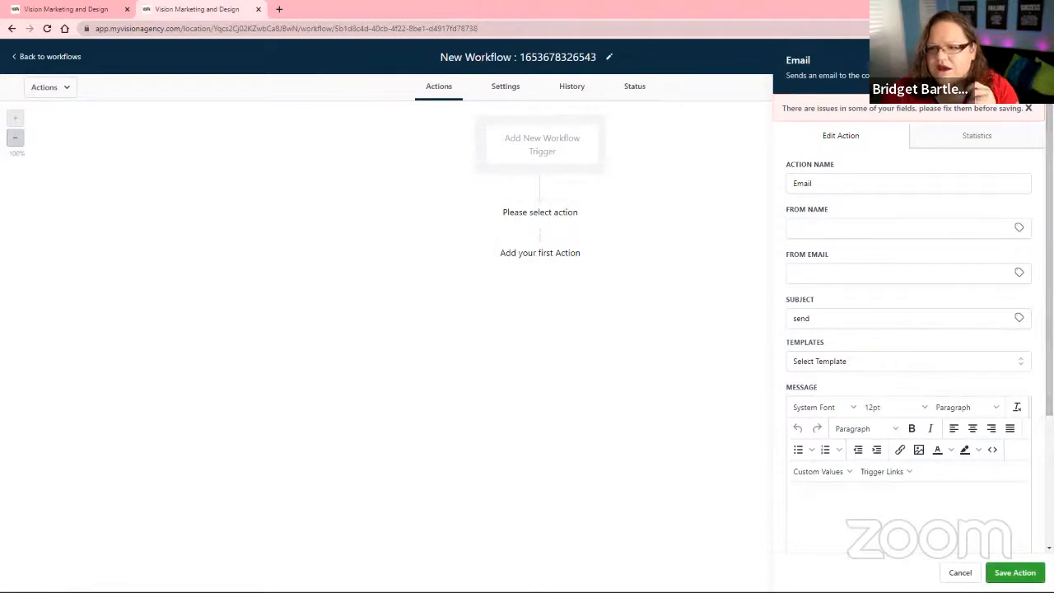
- Add a Wait action with a 24-hour time delay as the workflow's first action
click(542, 212)
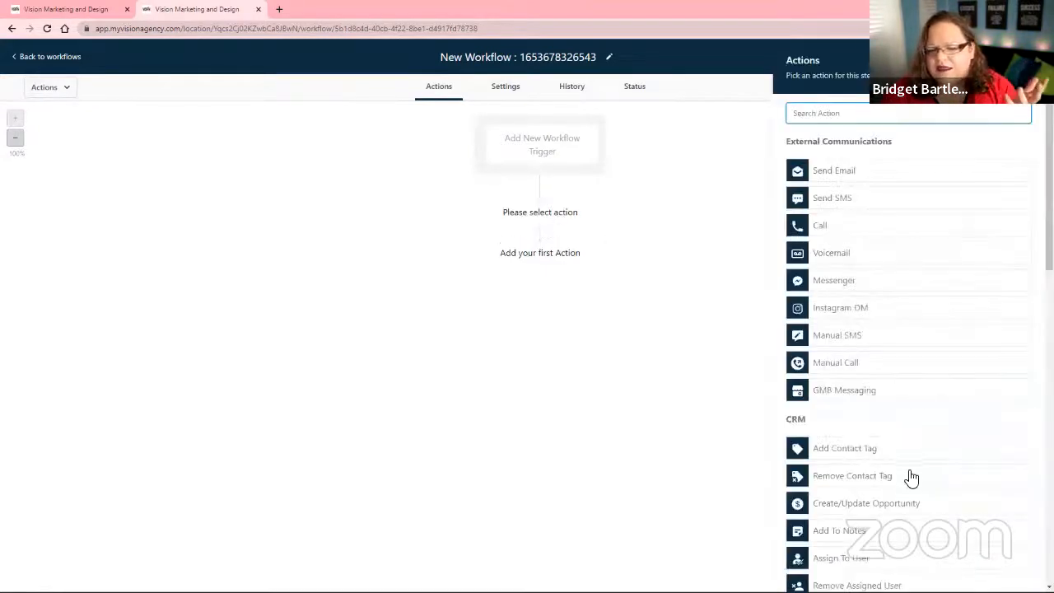
scroll(911, 476, down, 10)
click(822, 537)
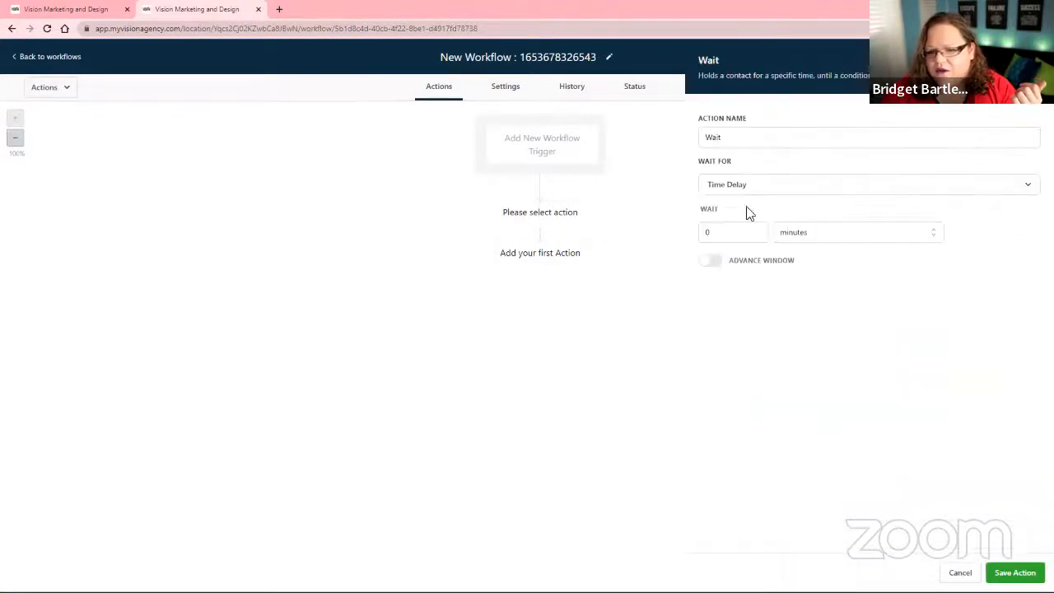
click(784, 239)
click(790, 277)
double_click(707, 233)
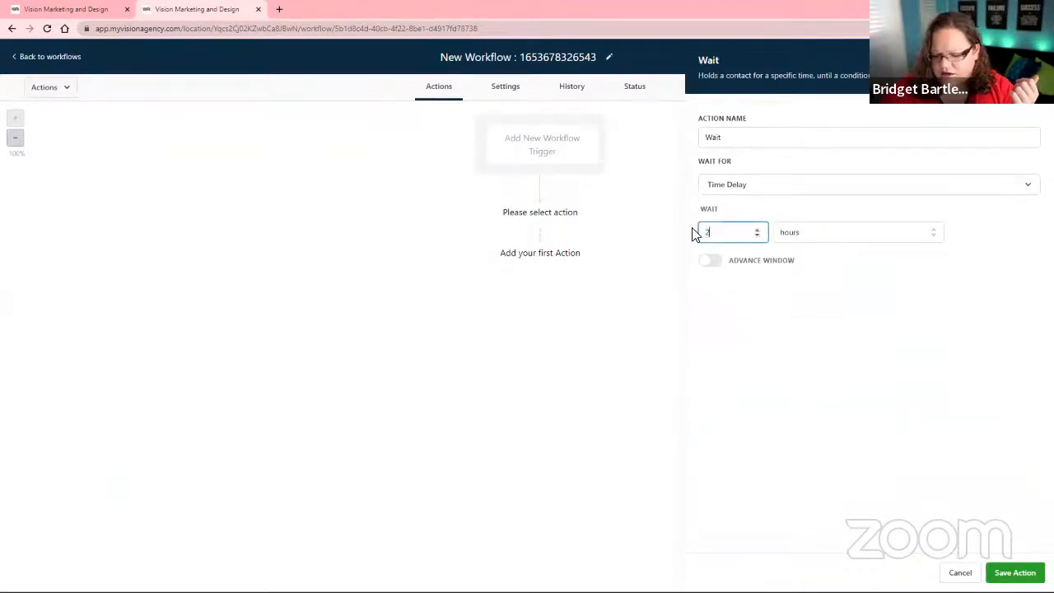
text(24)
click(1014, 572)
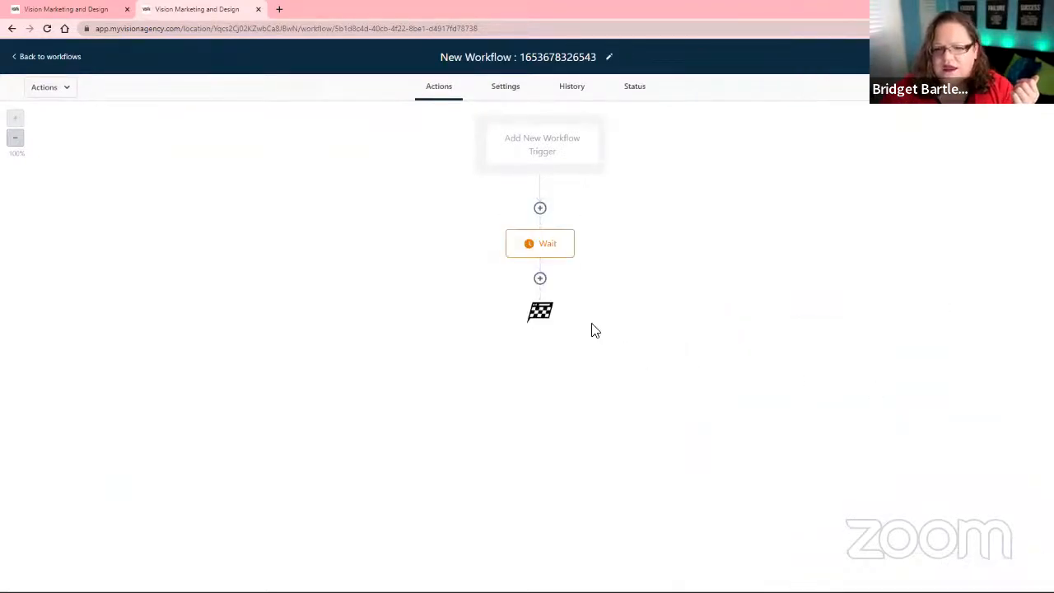
- View the Send SMS action's template, message and attachment options after the Wait action, and close it without saving
click(539, 278)
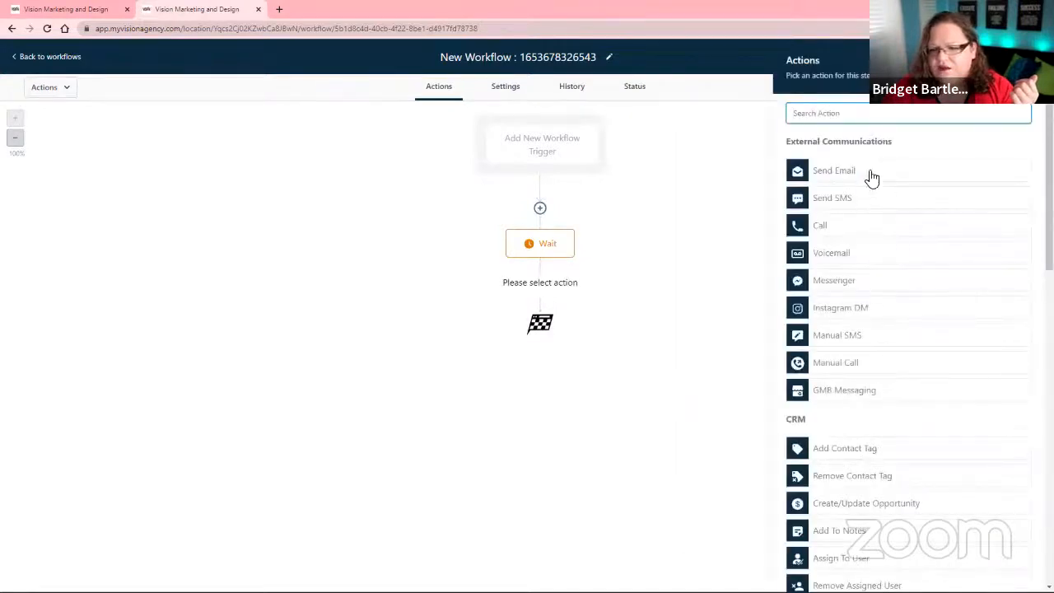
click(840, 200)
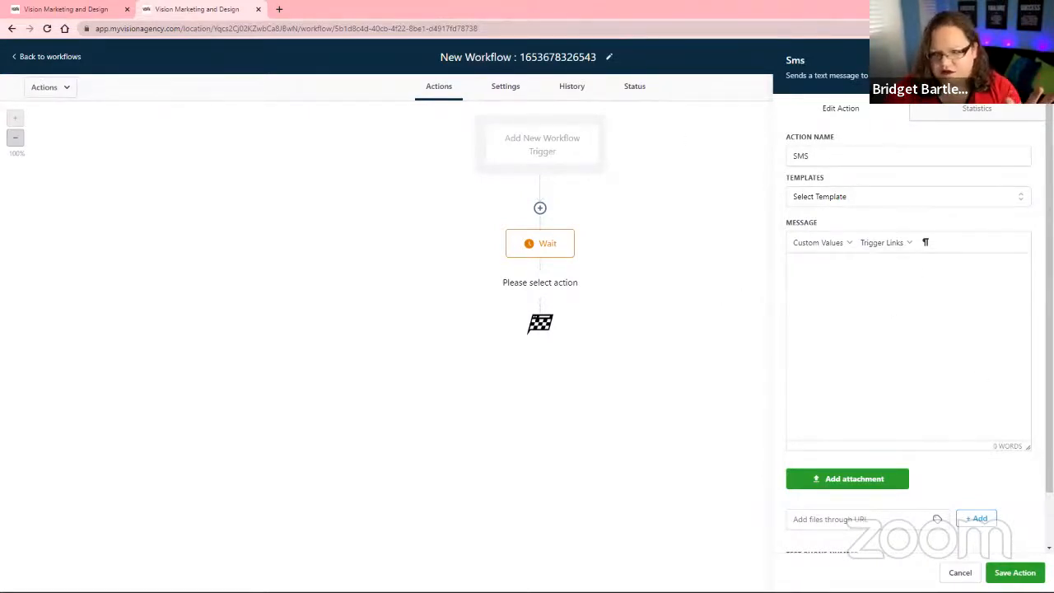
click(960, 572)
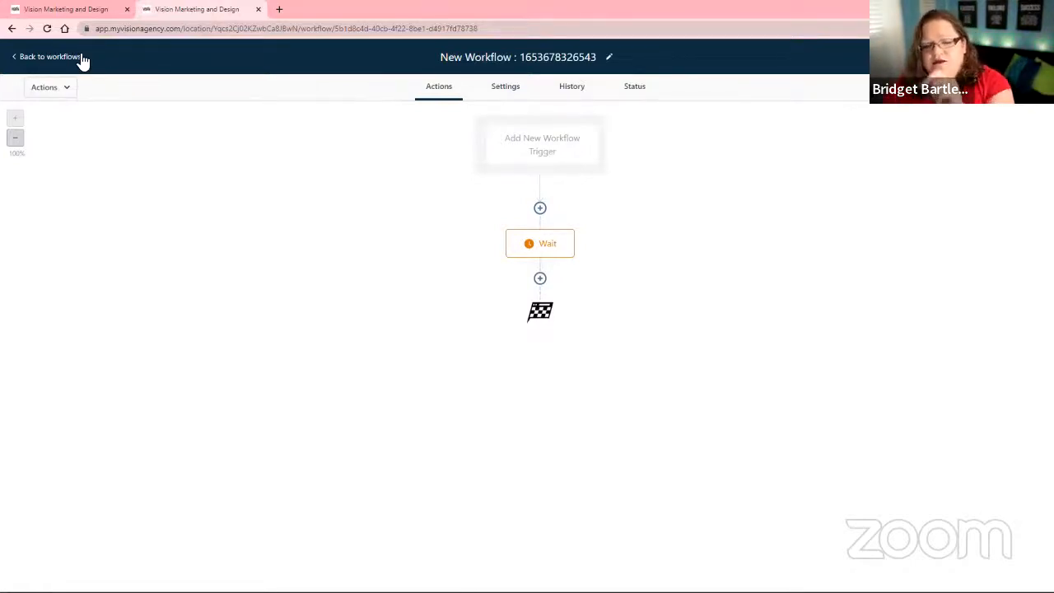
- Start a new workflow trigger and look through the available CRM triggers, staying in the workflow with its unsaved changes
click(565, 148)
click(771, 241)
scroll(796, 386, down, 5)
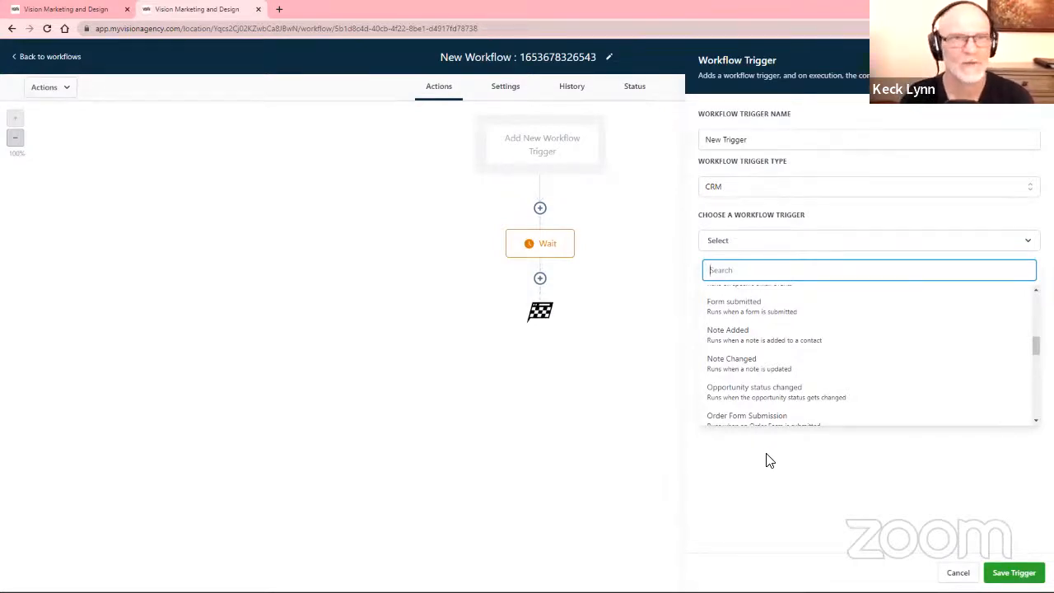
scroll(768, 354, down, 5)
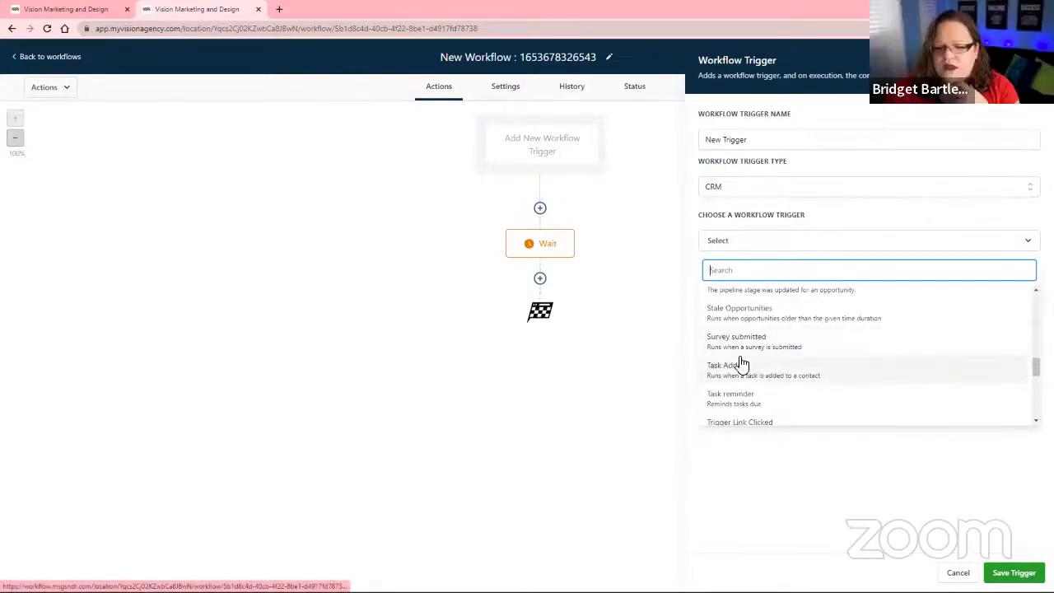
click(78, 61)
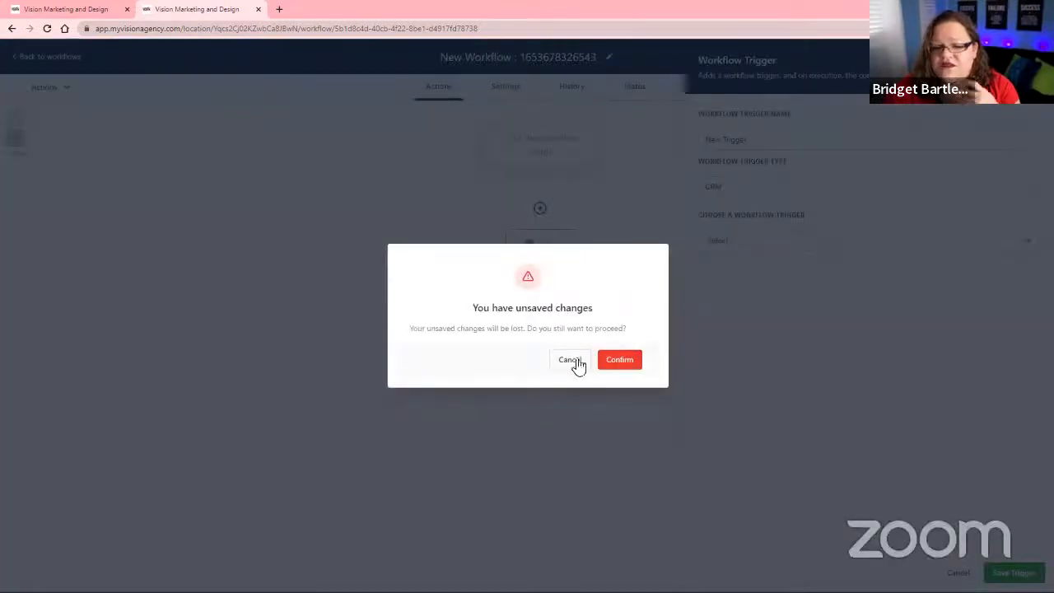
click(568, 362)
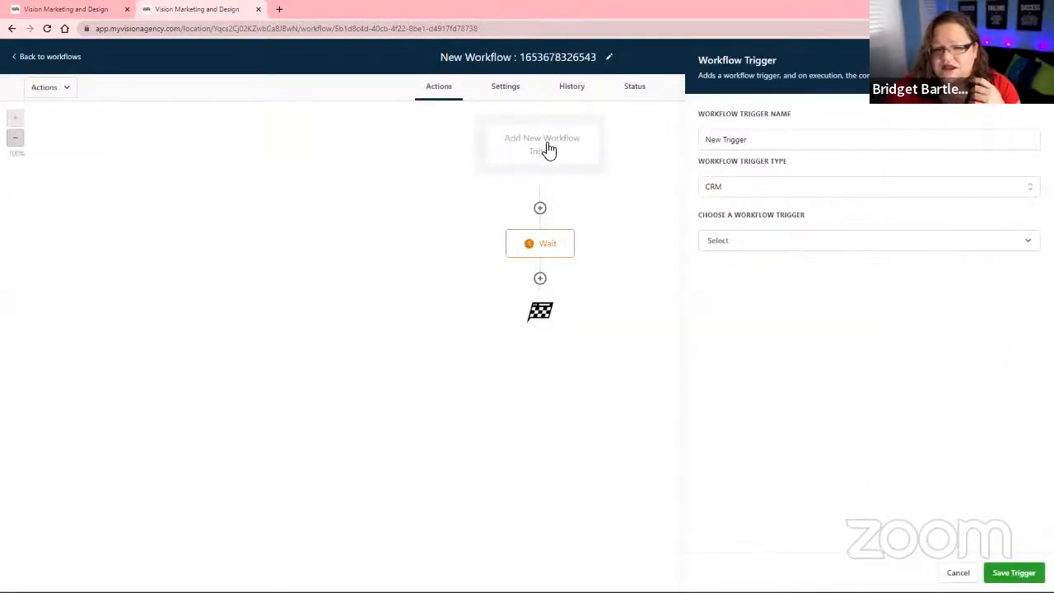
- Choose Opportunity status changed as the workflow trigger and filter it to the Lead Gen/ Booking Pipeline
click(770, 240)
scroll(778, 390, down, 6)
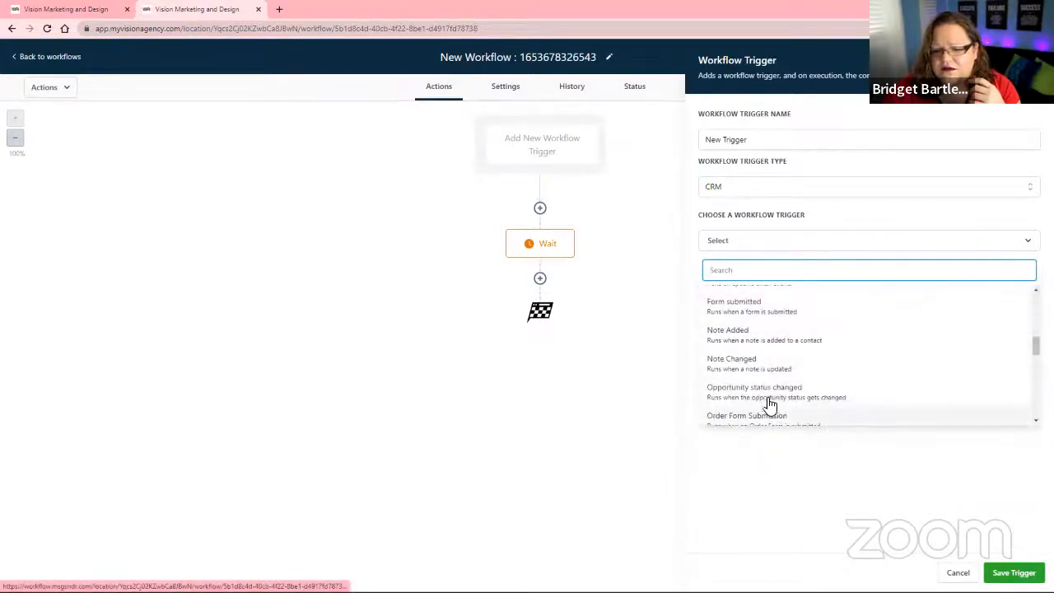
click(764, 394)
click(740, 279)
click(741, 297)
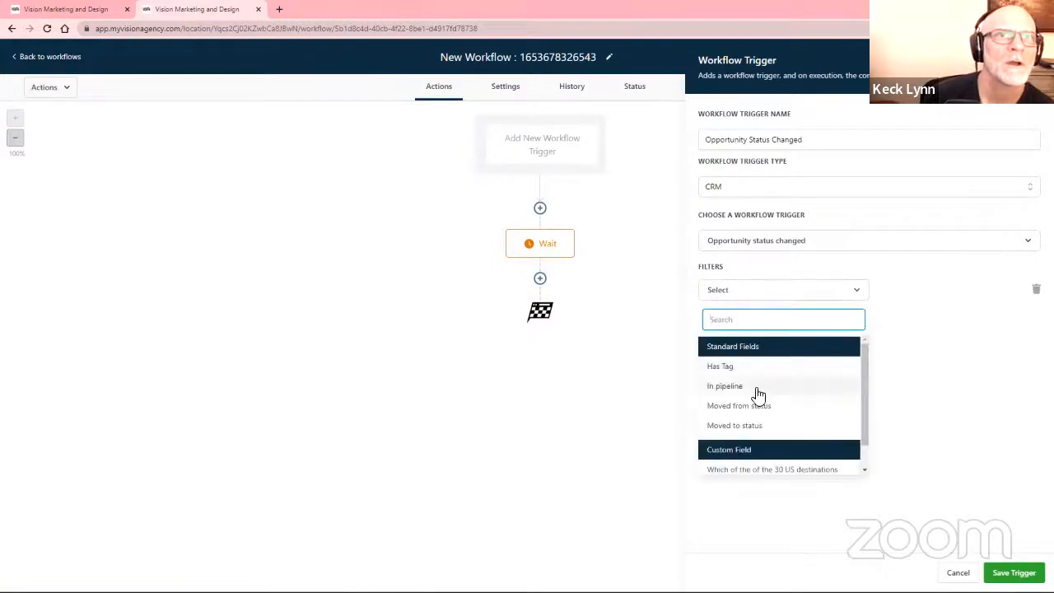
click(756, 391)
click(925, 293)
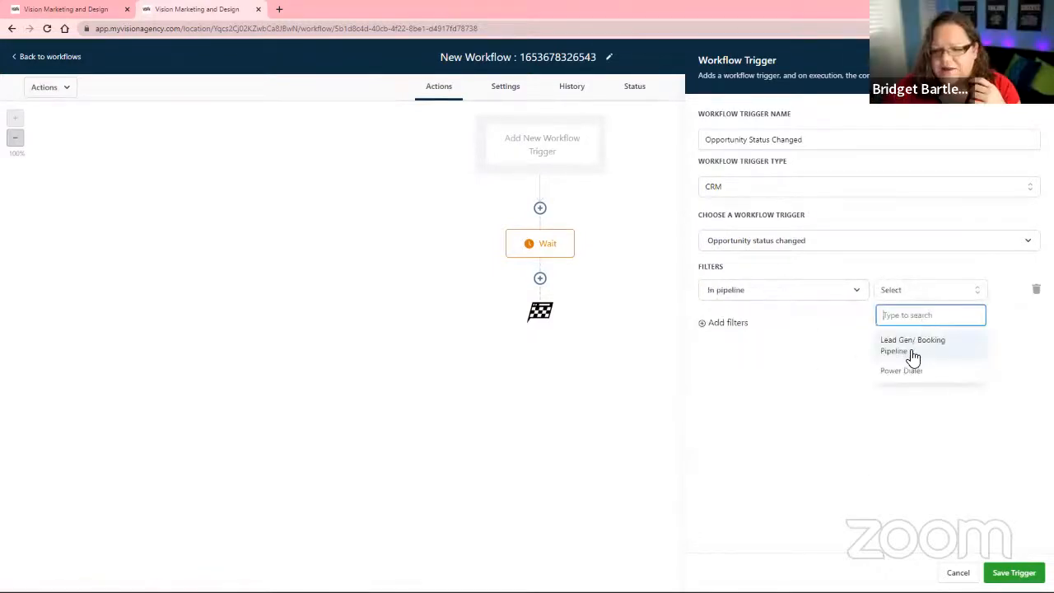
click(915, 354)
- Add a second trigger filter for opportunities moved from the abandoned status
click(725, 335)
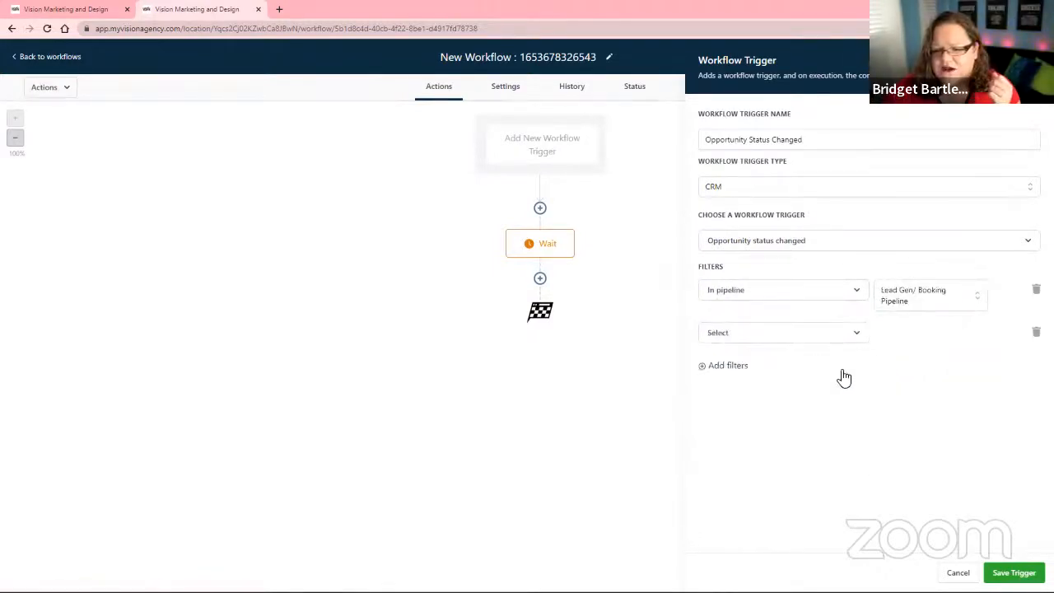
click(741, 333)
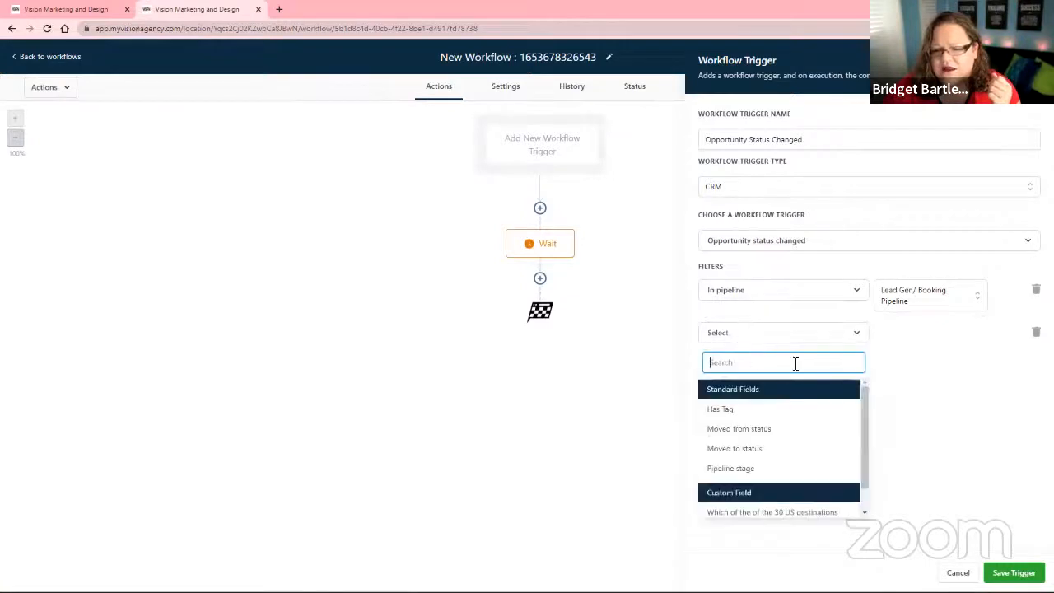
click(749, 433)
click(902, 338)
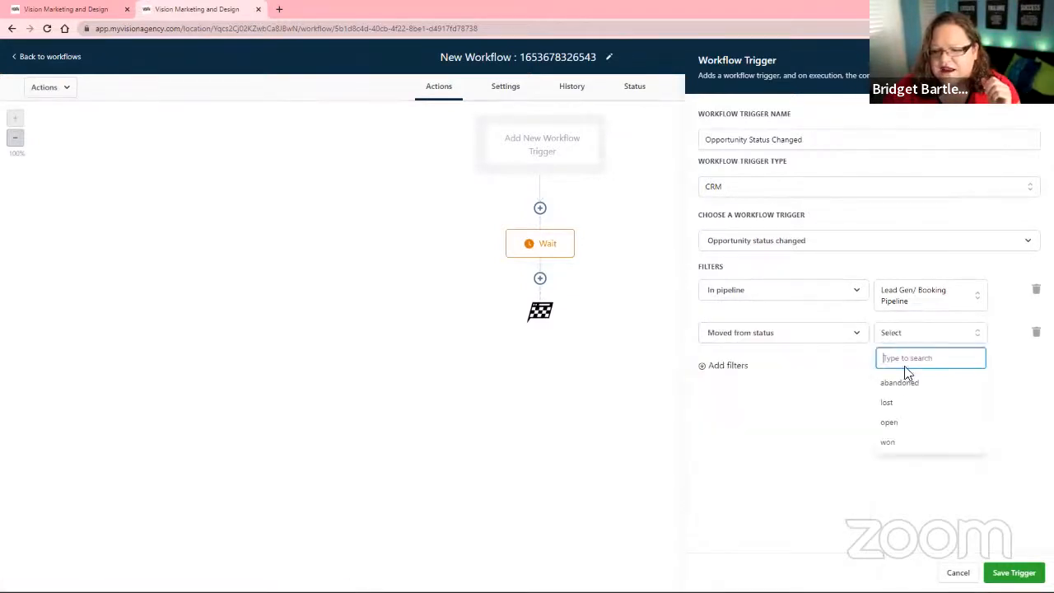
click(914, 386)
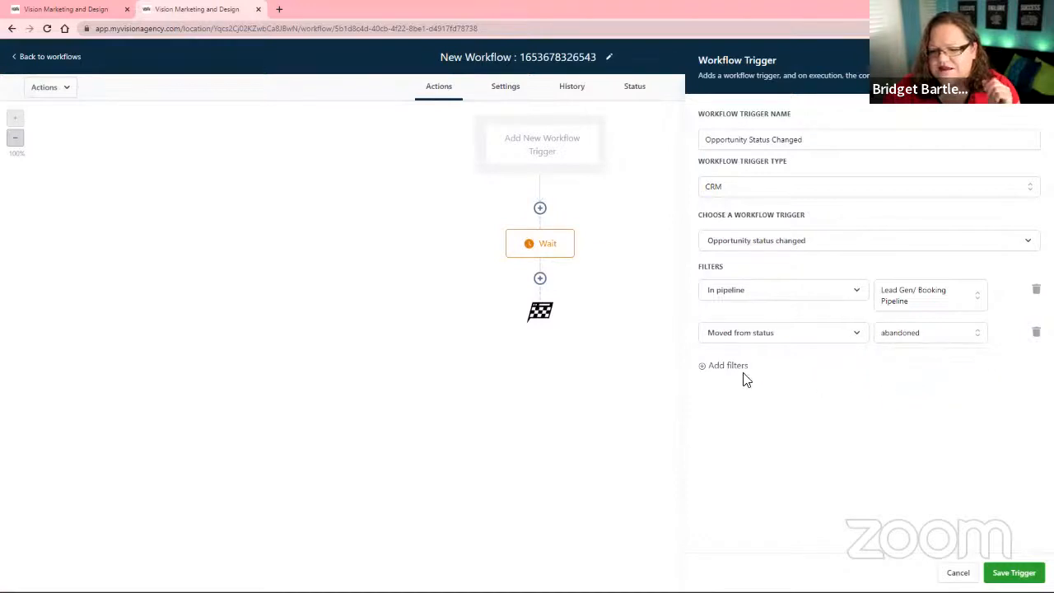
- Add a third trigger filter for opportunities moved to the lost status, and discard the trigger
click(725, 367)
click(750, 368)
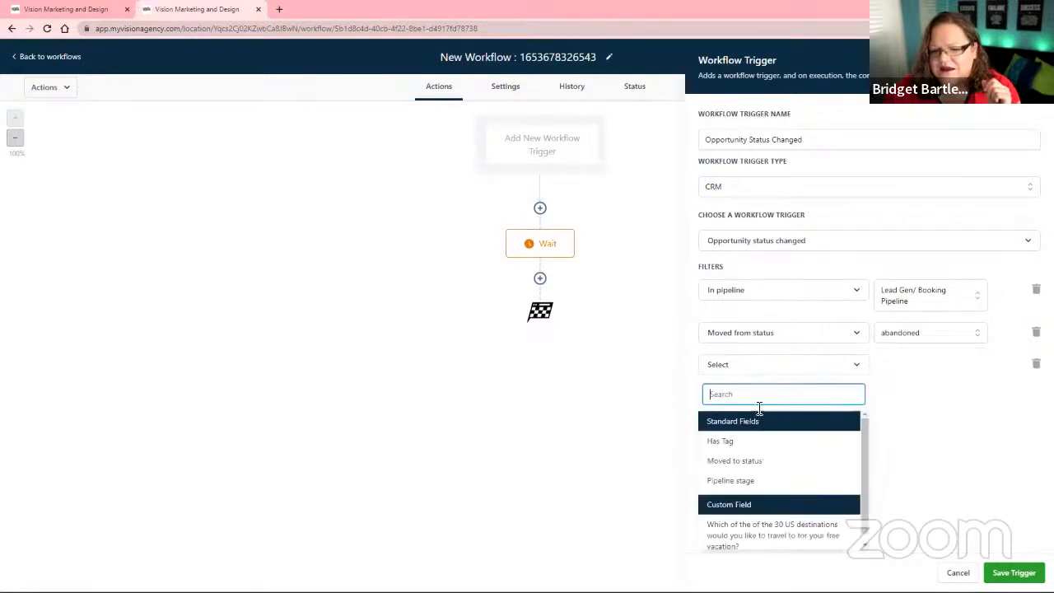
click(728, 462)
click(929, 367)
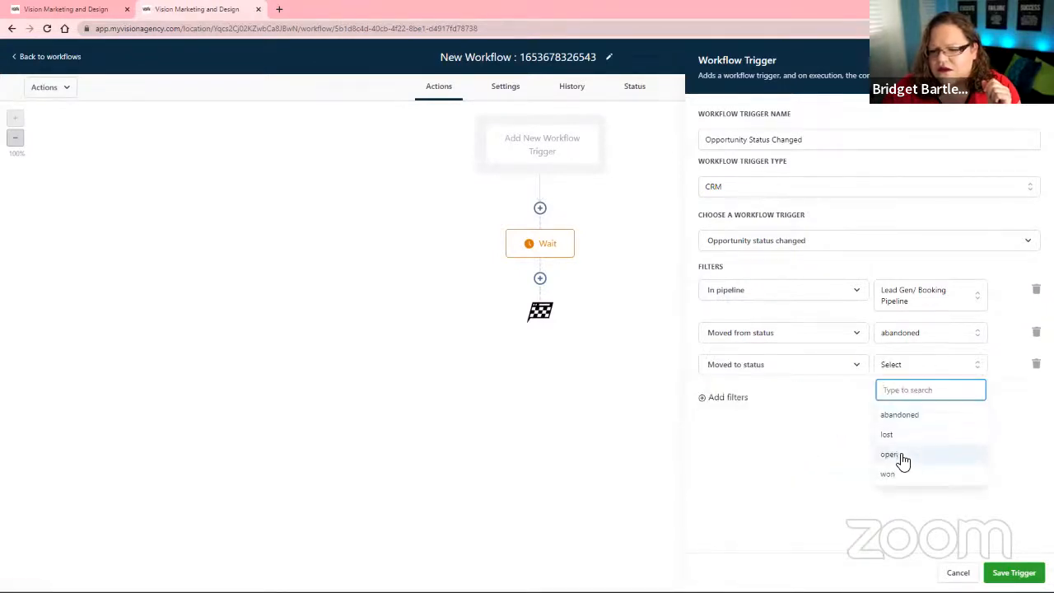
click(899, 436)
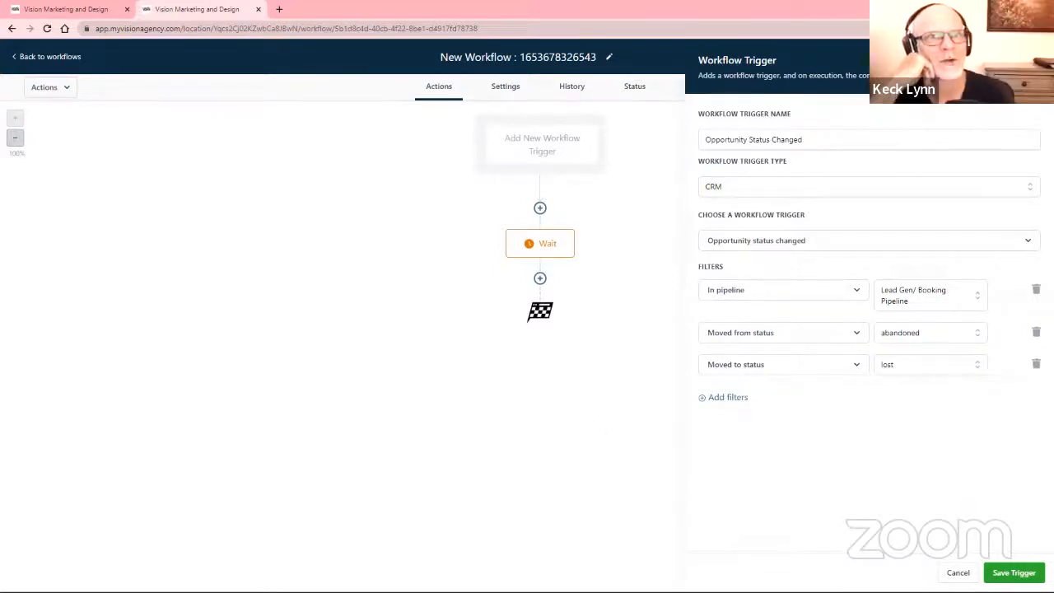
click(957, 572)
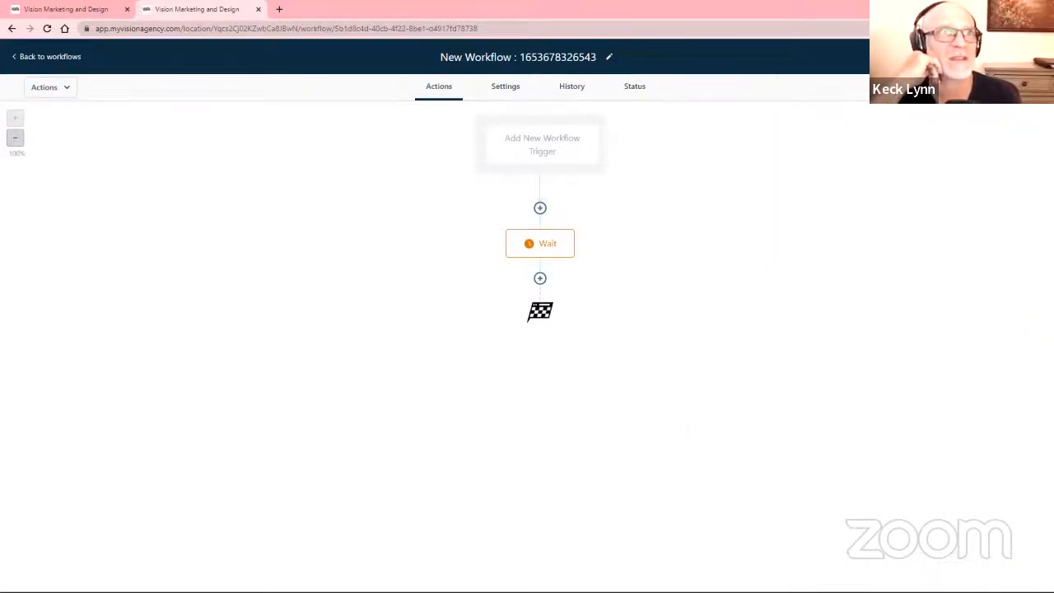